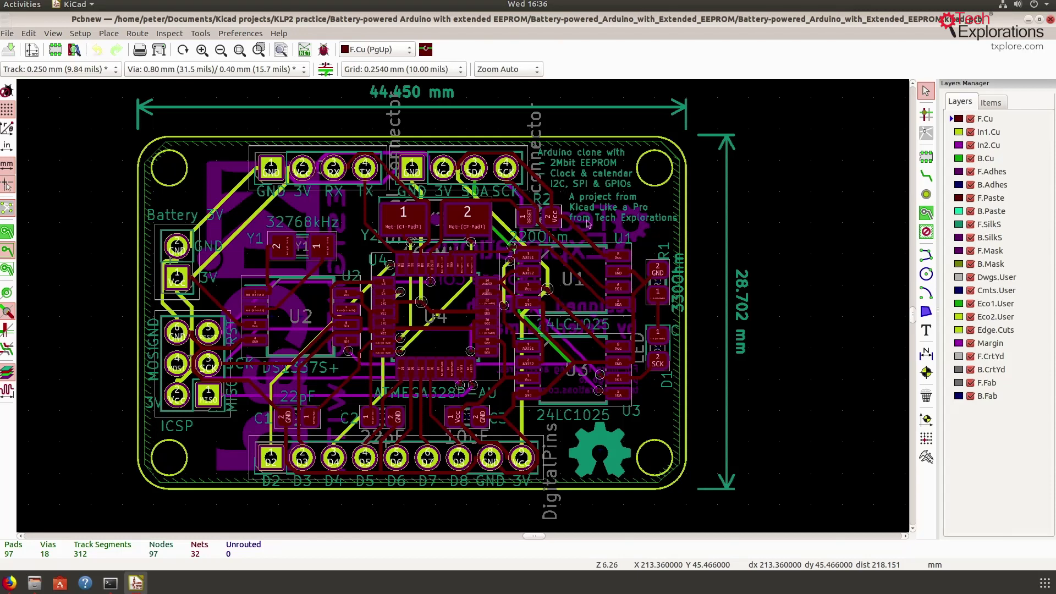
Bring Eeschema forward and jump to the Root sheet through the Hierarchy Navigator
left_click(136, 583)
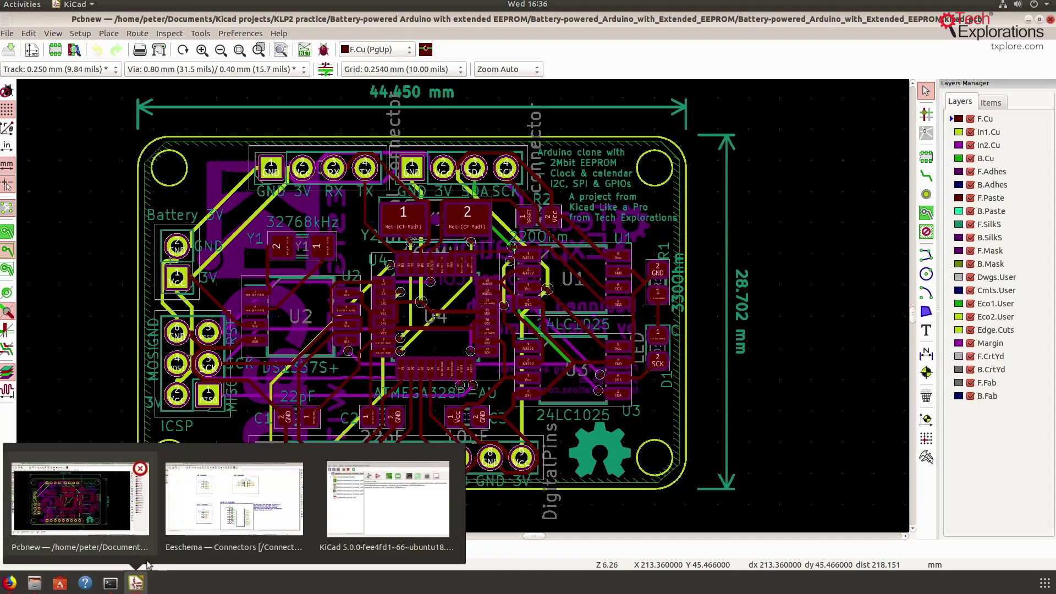
left_click(216, 505)
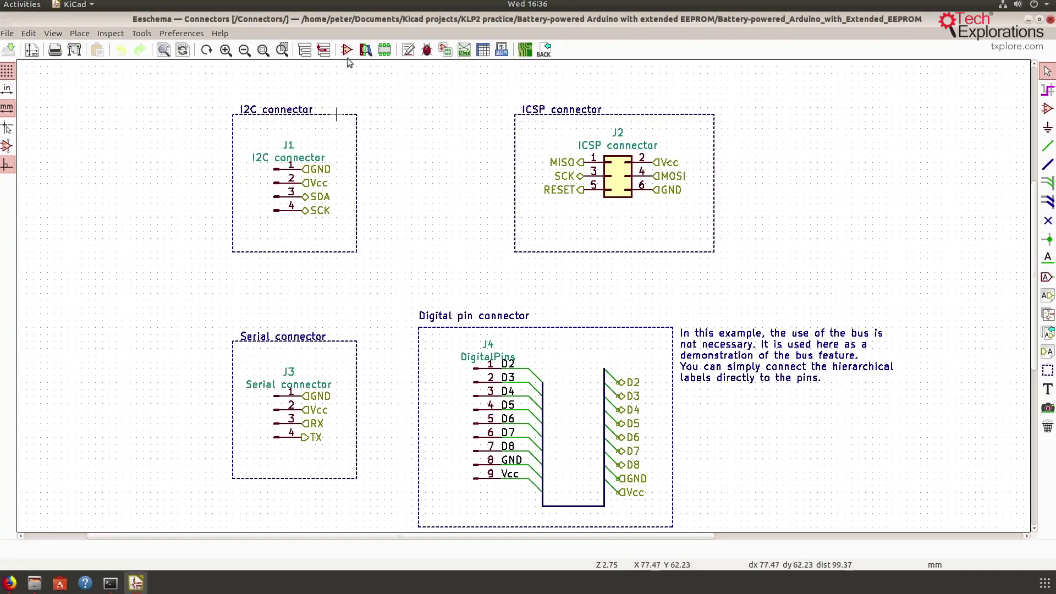
left_click(305, 50)
left_click(231, 106)
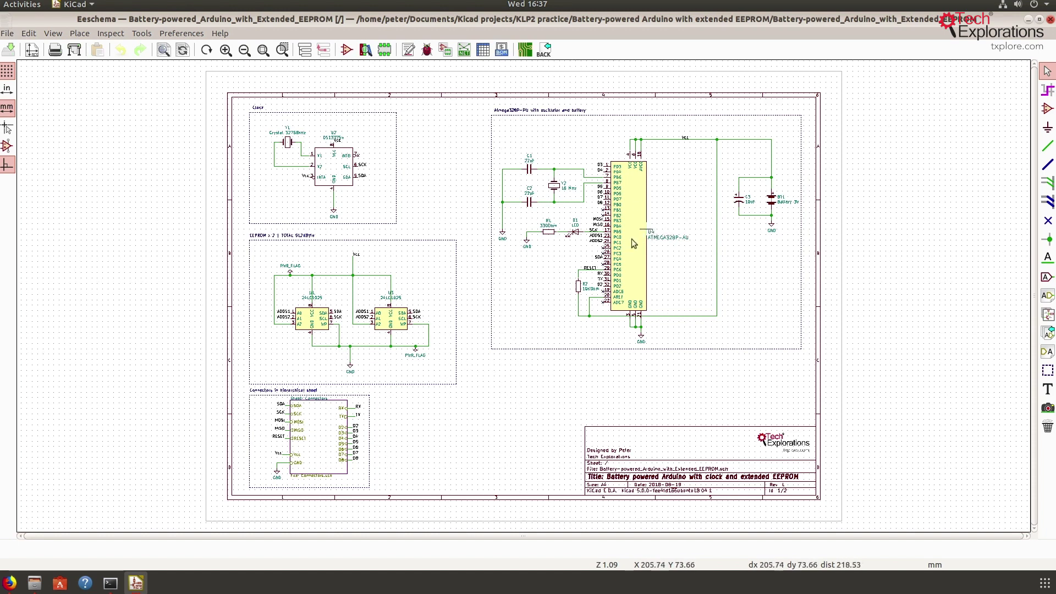
scroll(612, 250, "up", 1)
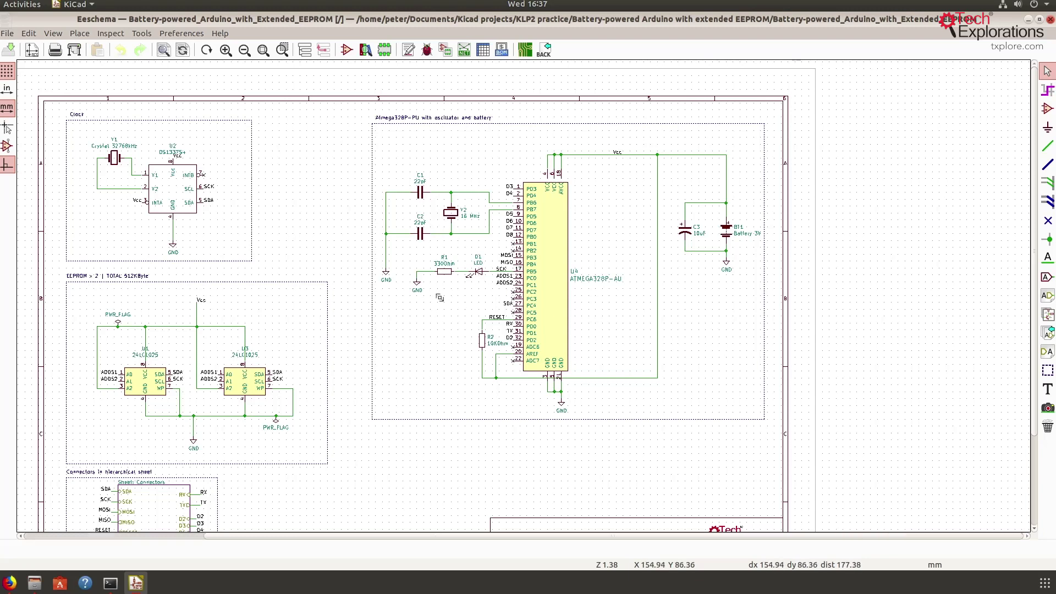
Pan and zoom around the root schematic, returning to Eeschema from the window overview
middle_click_drag(473, 257, 552, 284)
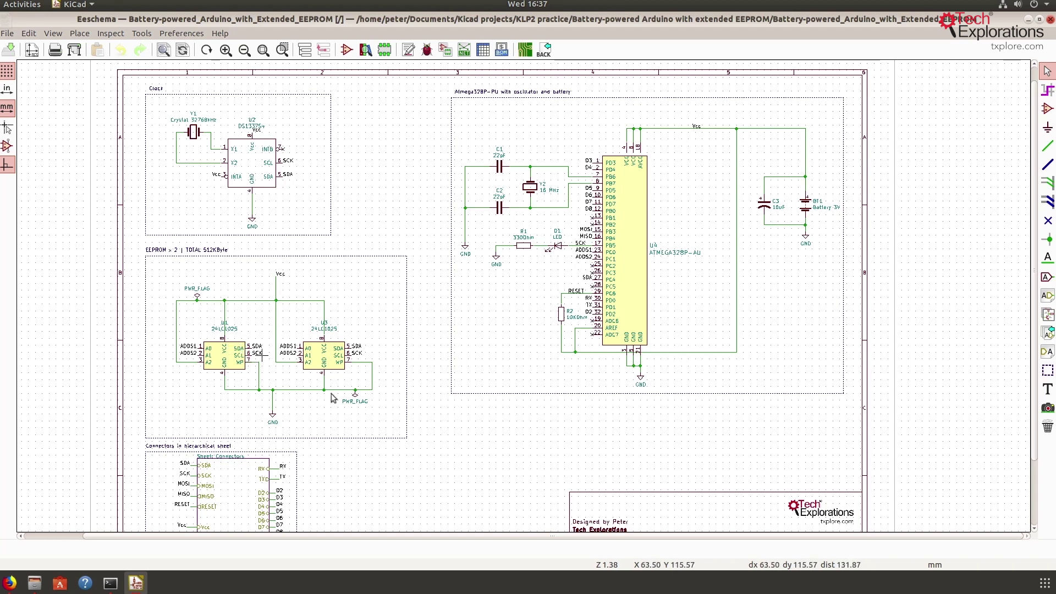
scroll(417, 380, "down", 2)
scroll(418, 364, "down", 3)
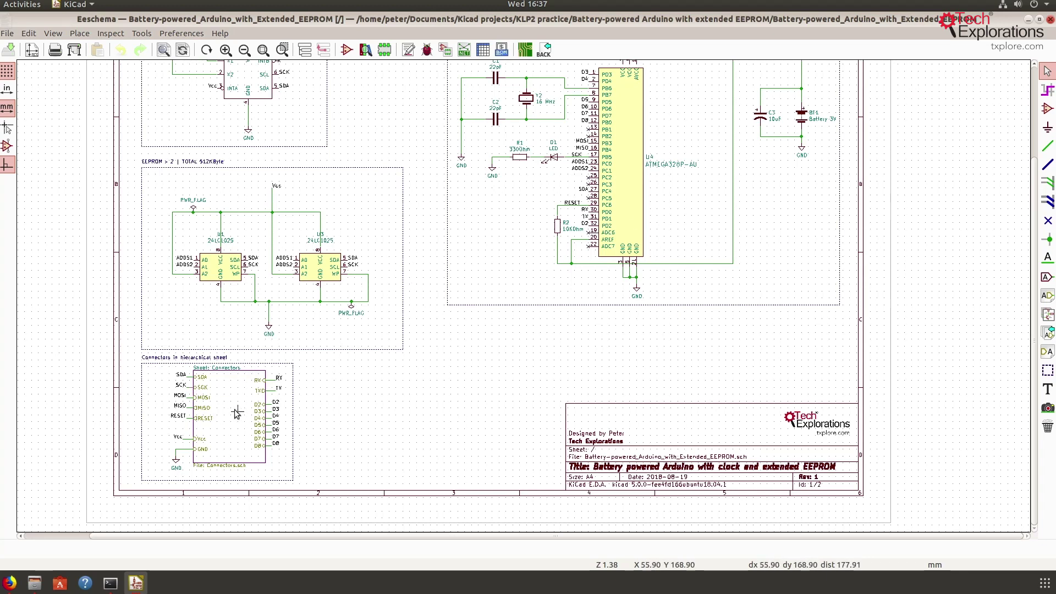
key("super")
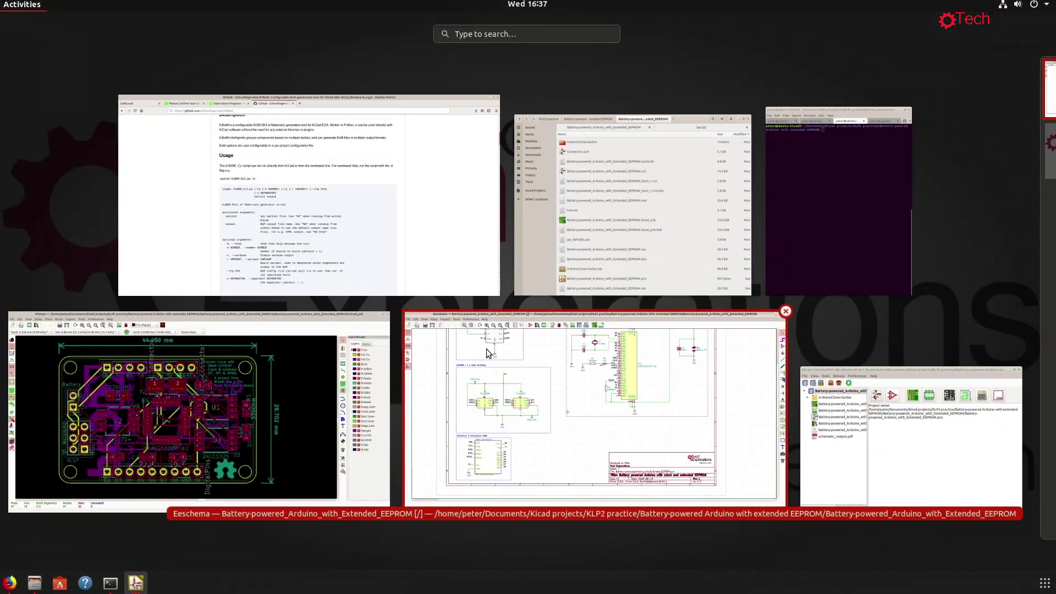
left_click(486, 348)
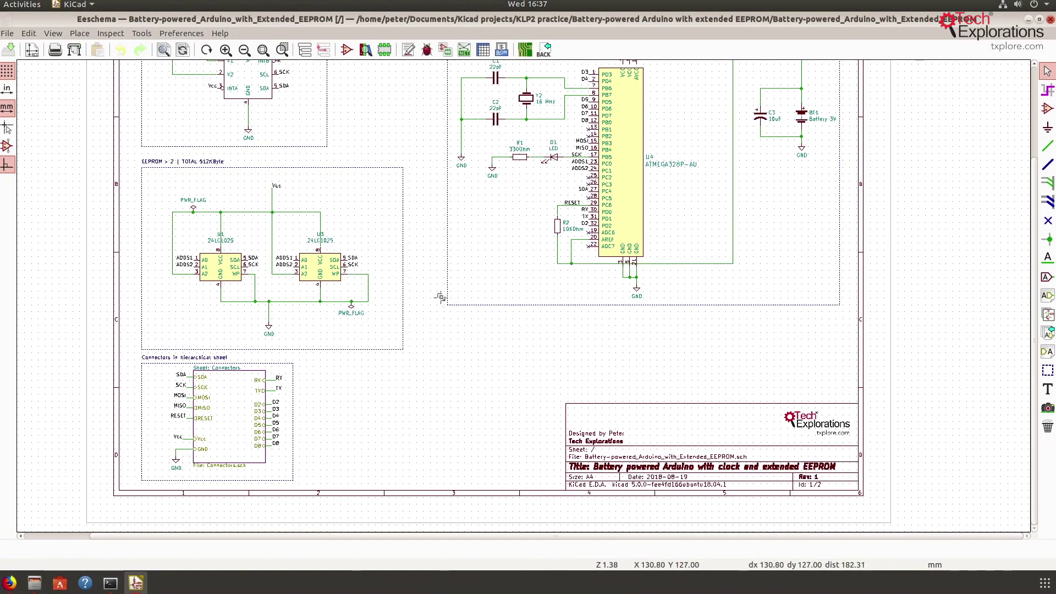
scroll(442, 352, "up", 3)
scroll(445, 370, "down", 1)
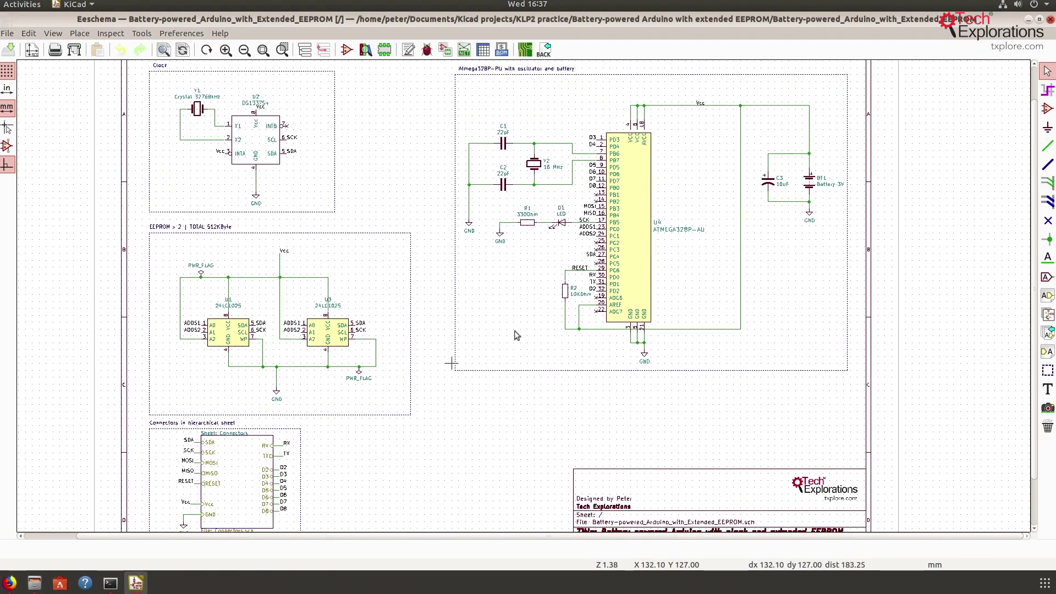
scroll(358, 410, "down", 2)
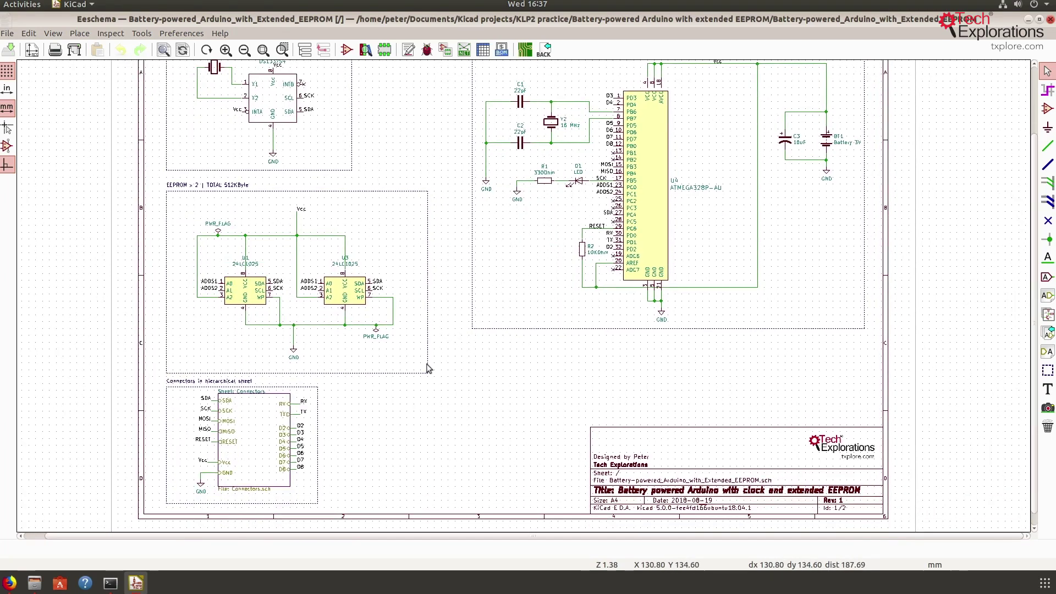
Enter the Connectors sub-sheet, check the hierarchy, then use Leave Sheet to reach root
double_click(262, 436)
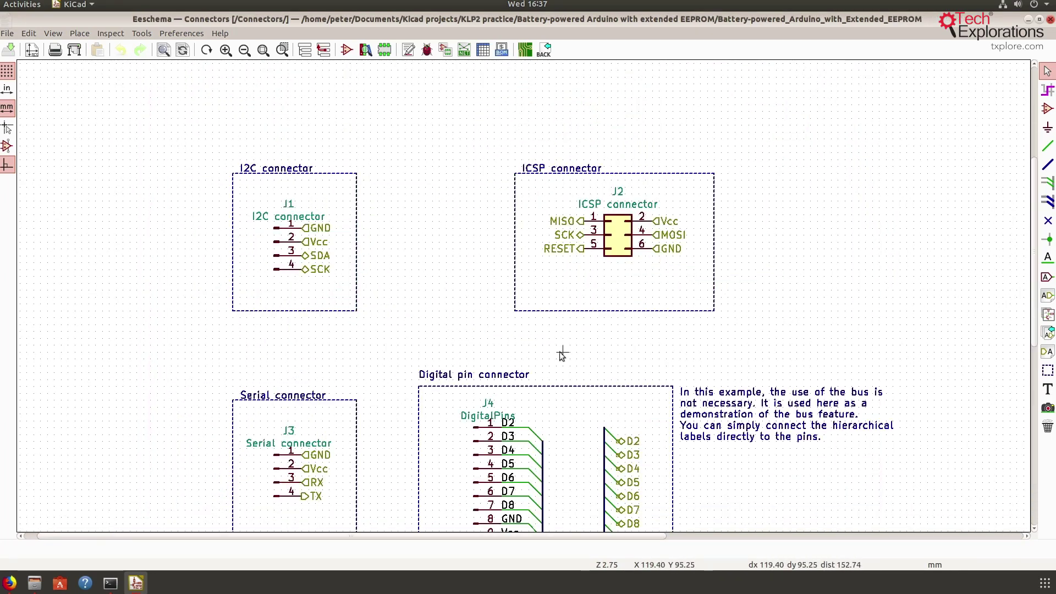
scroll(470, 341, "down", 2)
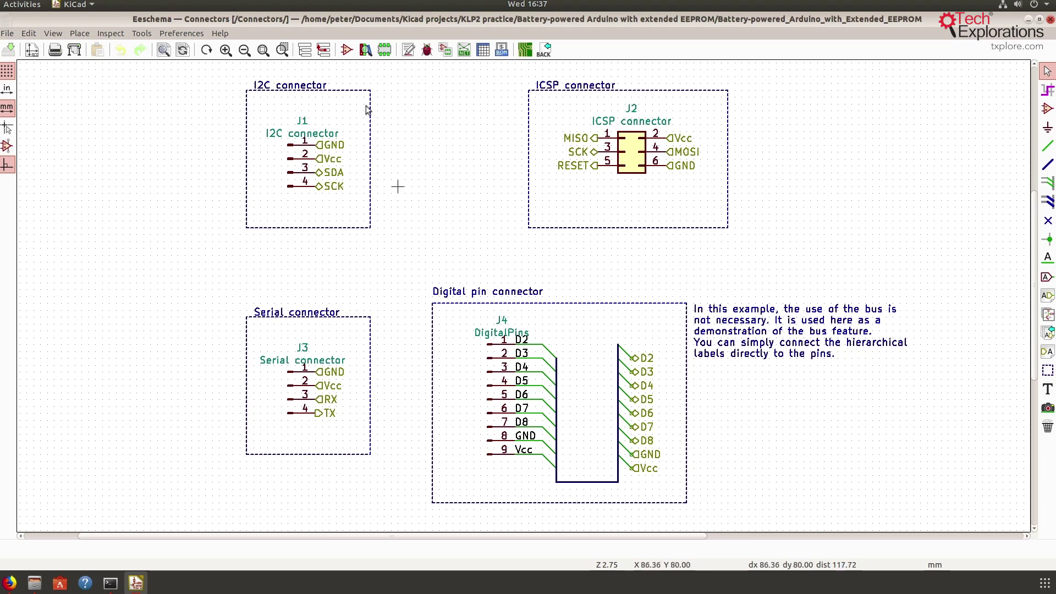
left_click(305, 50)
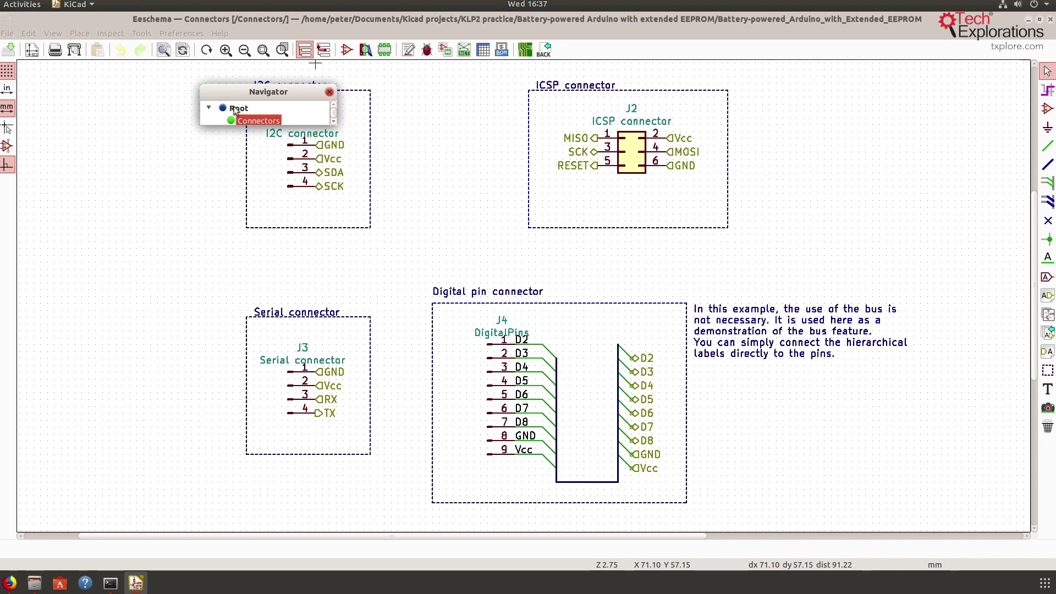
left_click(330, 93)
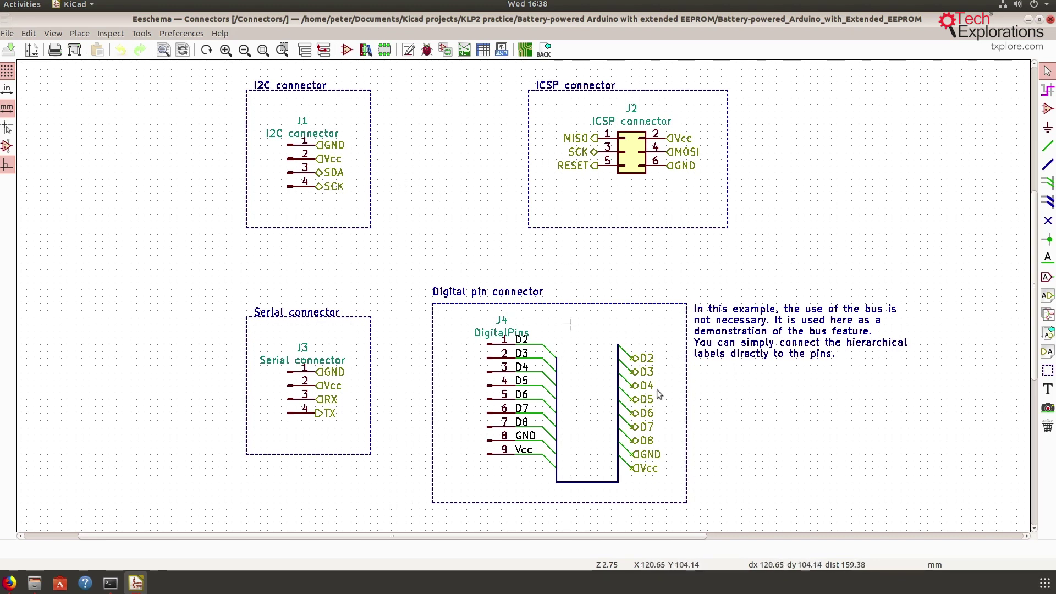
left_click(323, 52)
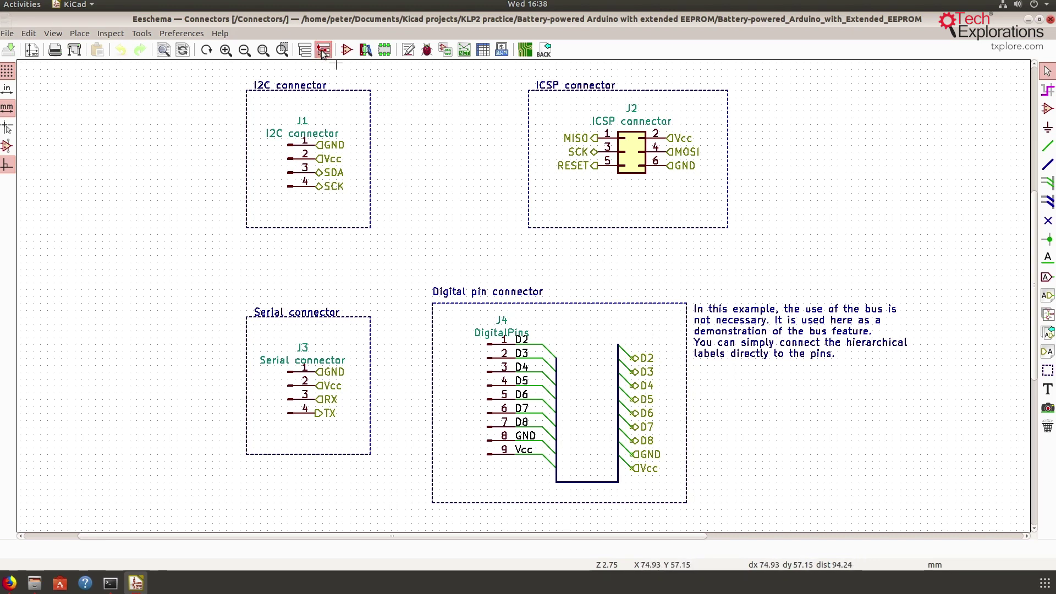
scroll(295, 428, "up", 1)
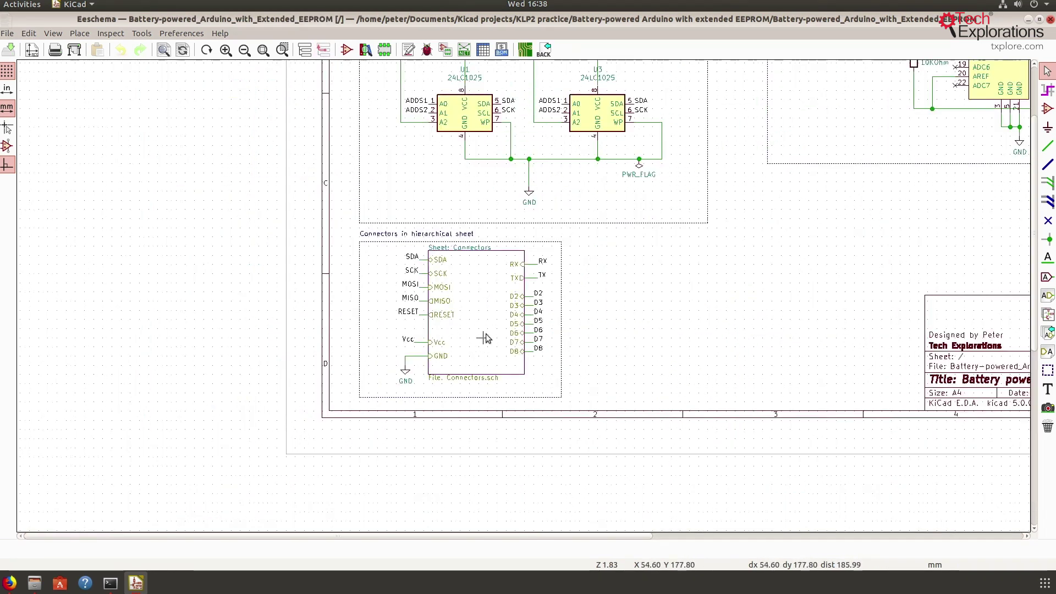
Review the Connectors, EEPROM, clock and ATmega328P blocks, then switch to the Pcbnew board
scroll(456, 373, "up", 1)
middle_click_drag(621, 215, 599, 279)
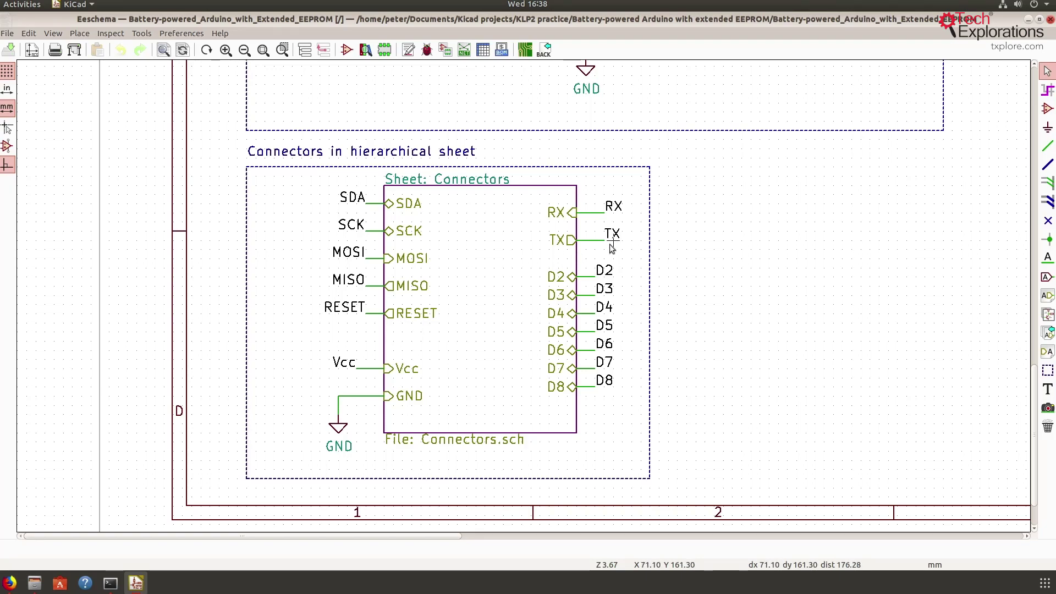
scroll(646, 243, "down", 2)
middle_click_drag(645, 243, 576, 286)
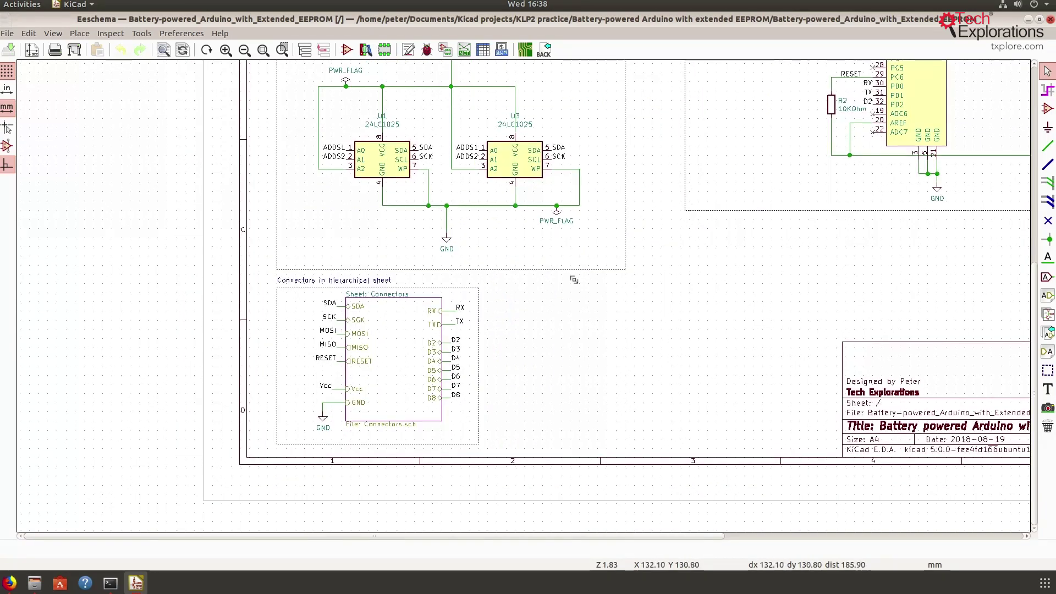
scroll(576, 286, "down", 1)
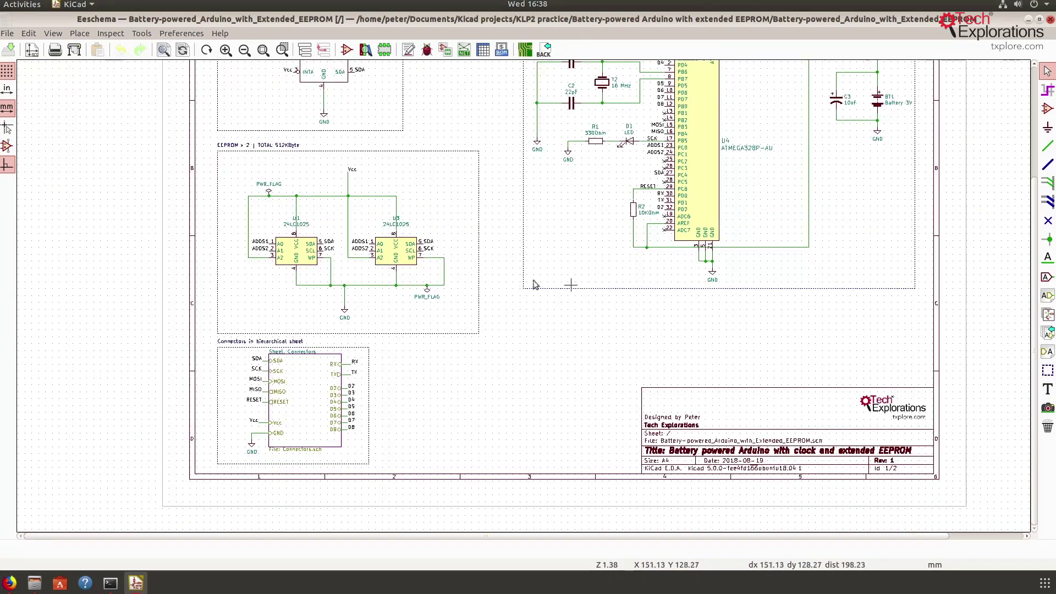
middle_click_drag(537, 284, 465, 308)
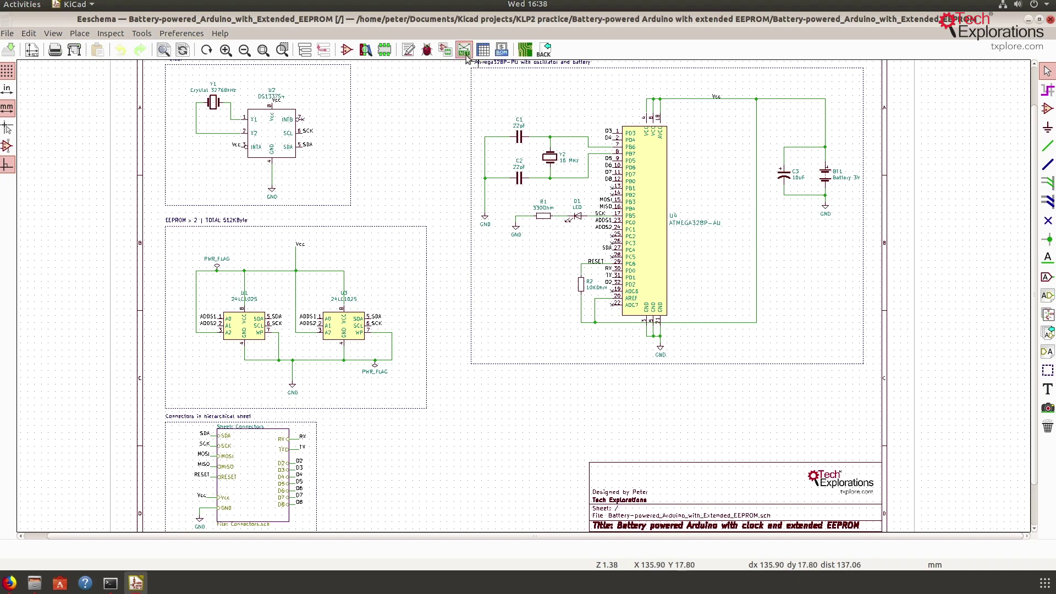
left_click(525, 50)
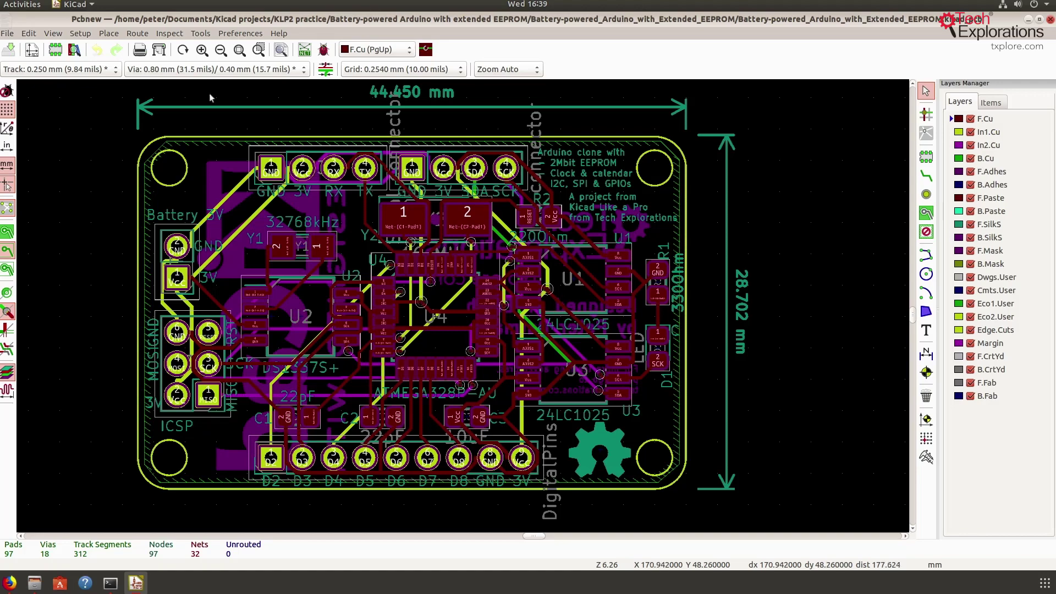
left_click(90, 34)
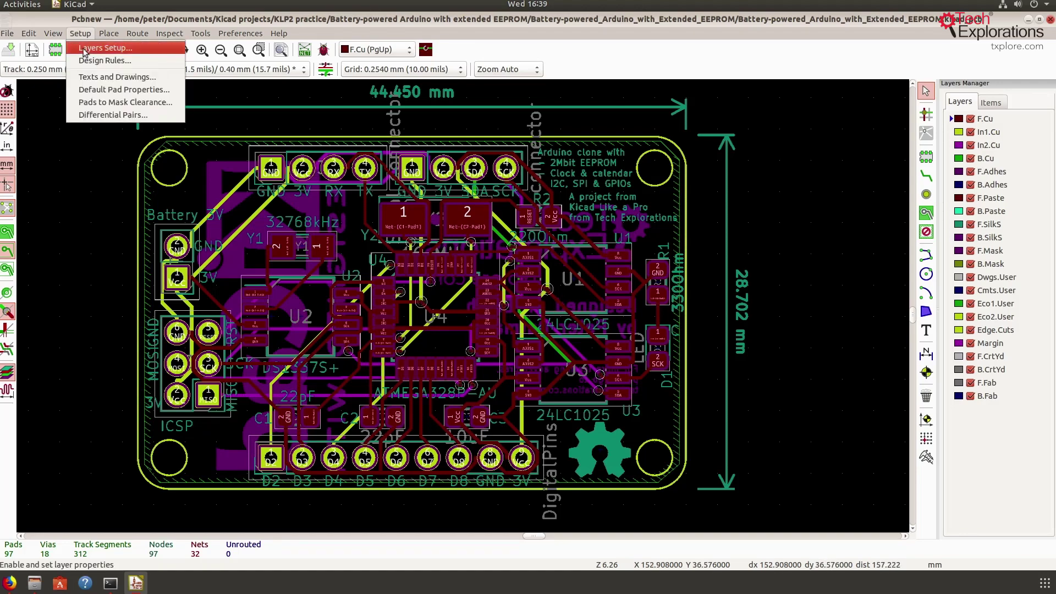
left_click(96, 45)
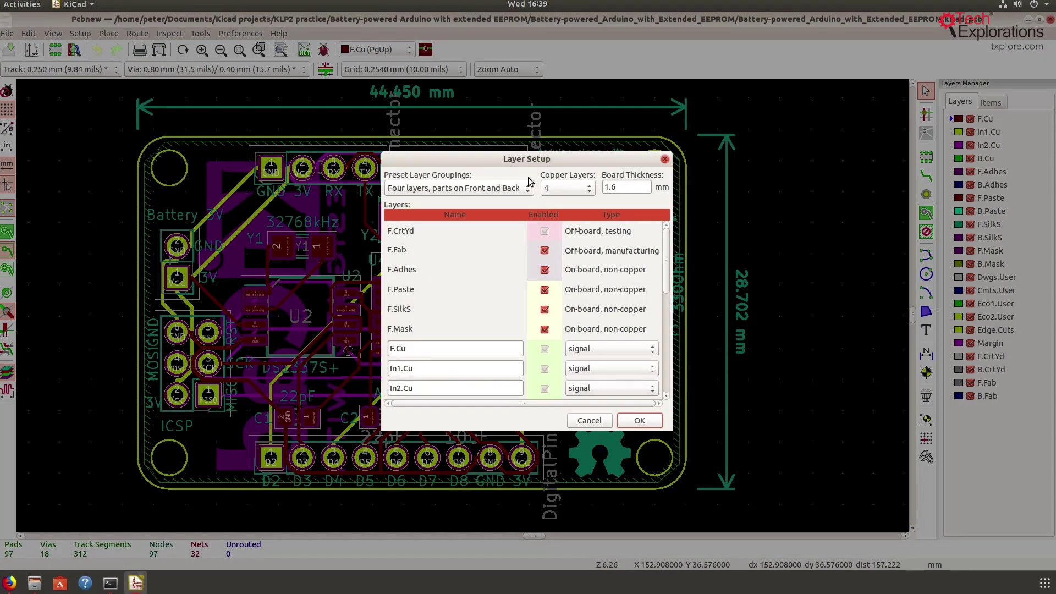
left_click(576, 188)
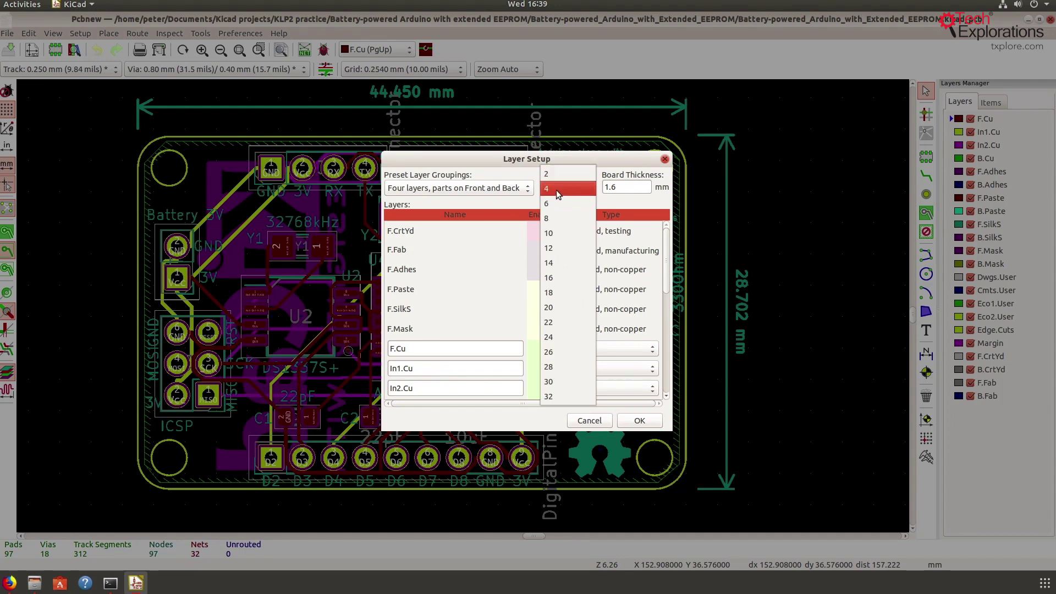
left_click(557, 189)
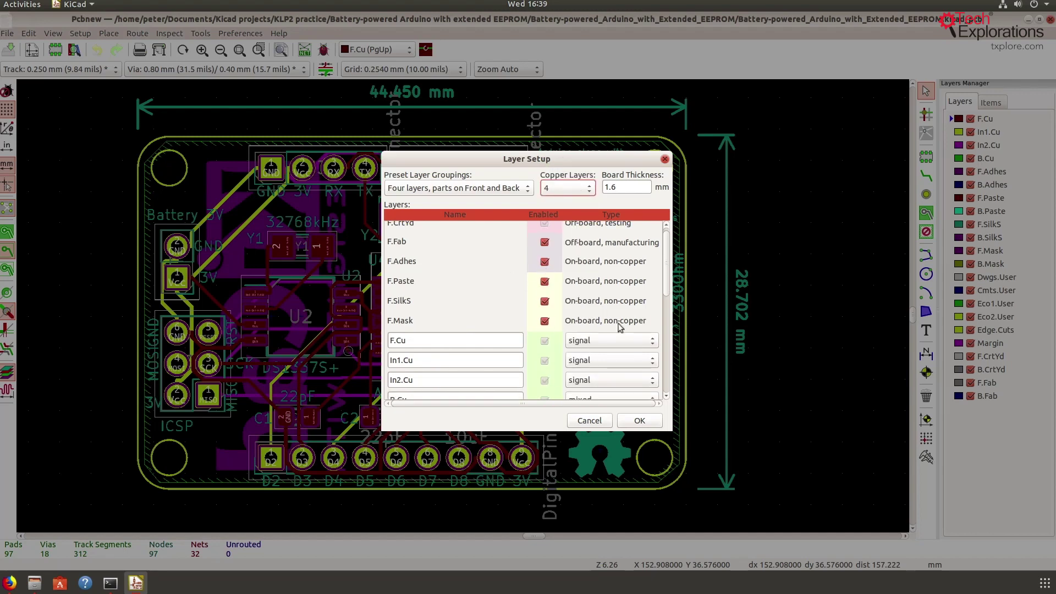
scroll(669, 310, "down", 2)
scroll(669, 309, "down", 3)
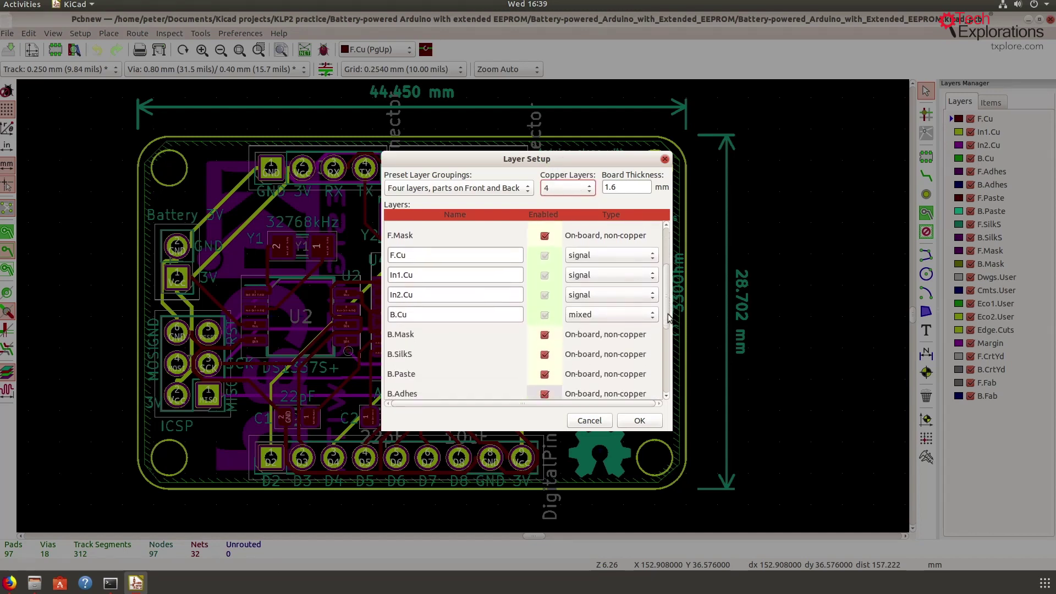
left_click(399, 255)
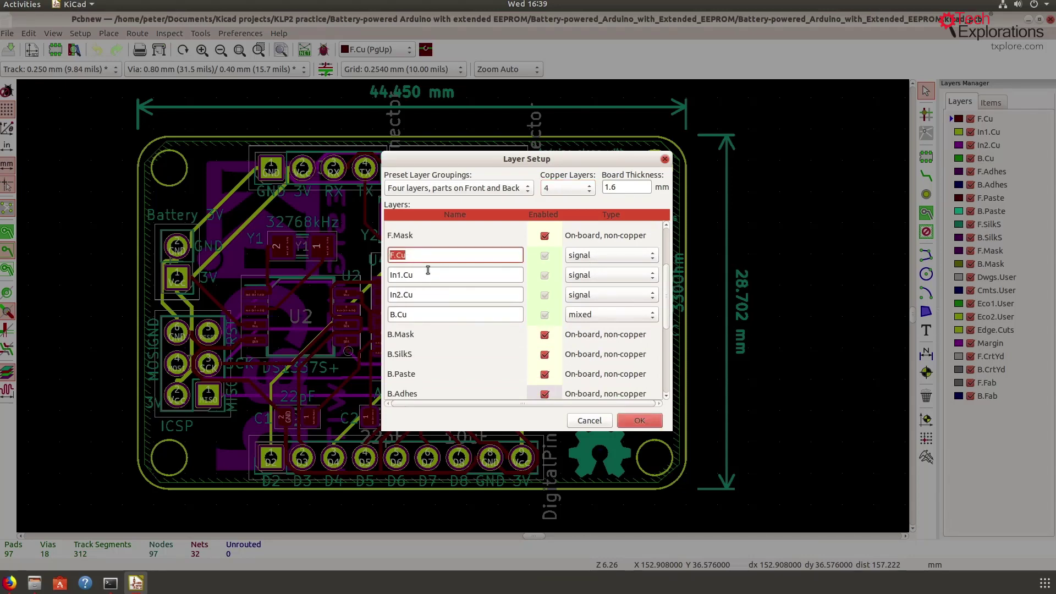
left_click(429, 275)
left_click(427, 292)
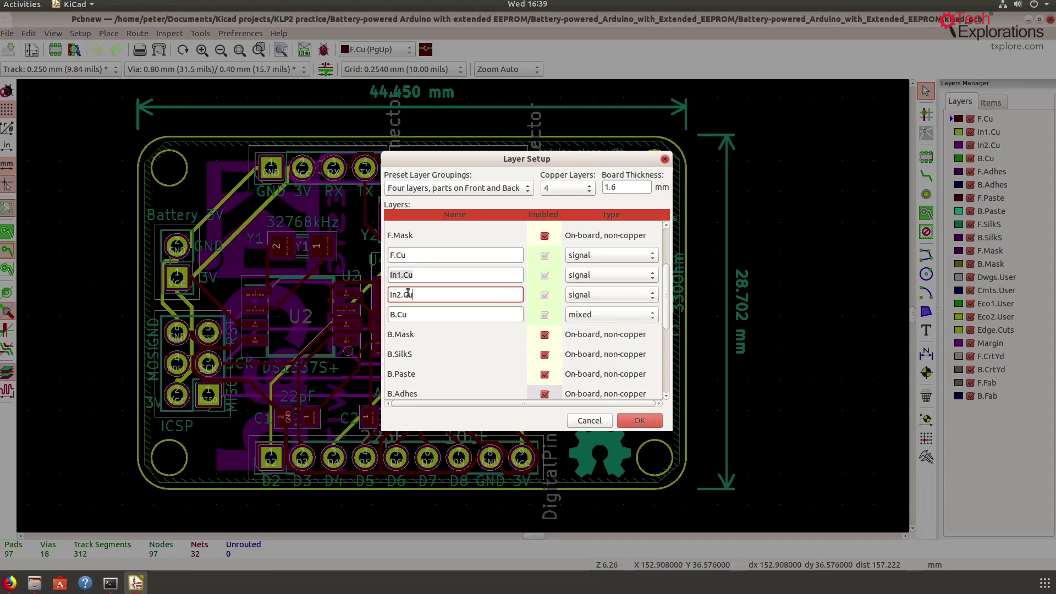
left_click(428, 315)
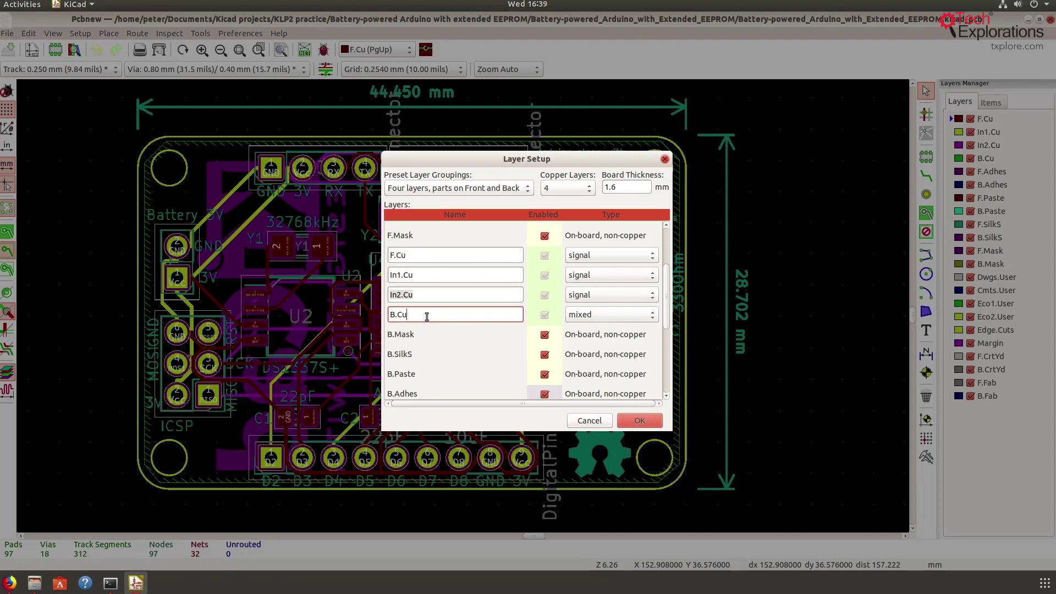
left_click(602, 314)
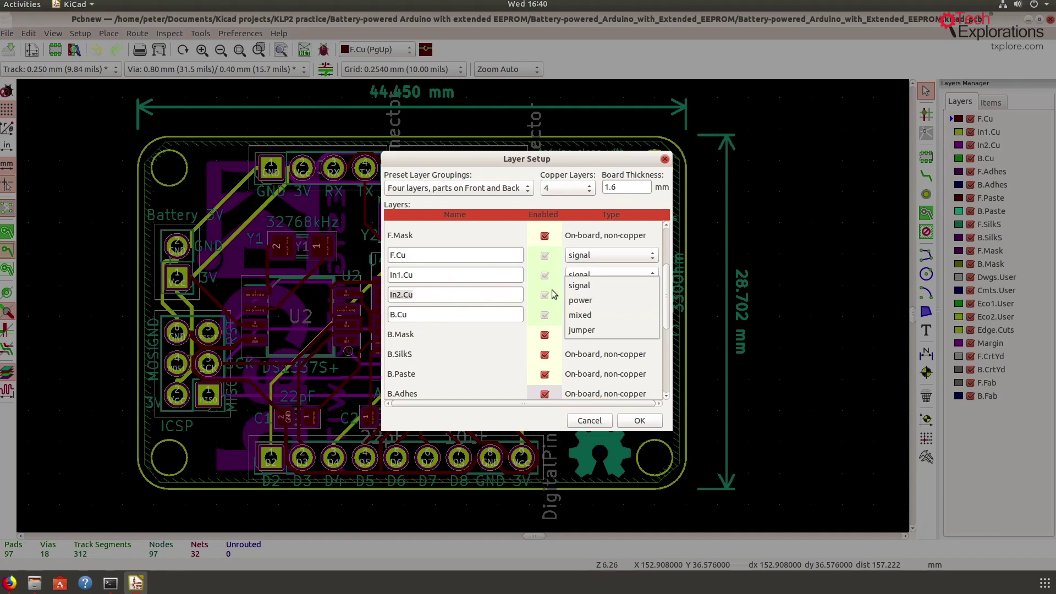
left_click(645, 318)
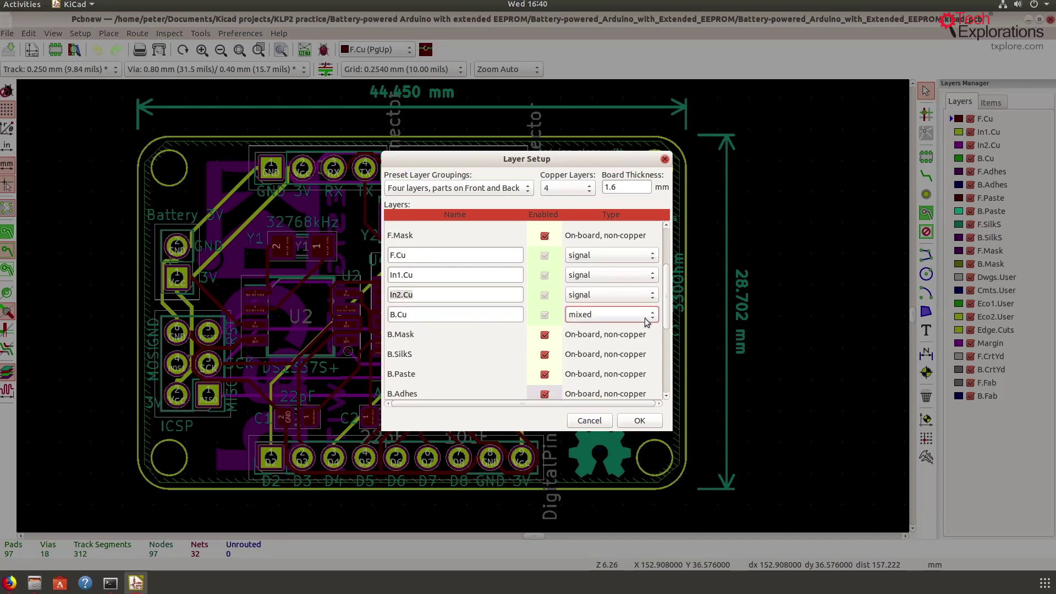
left_click(591, 421)
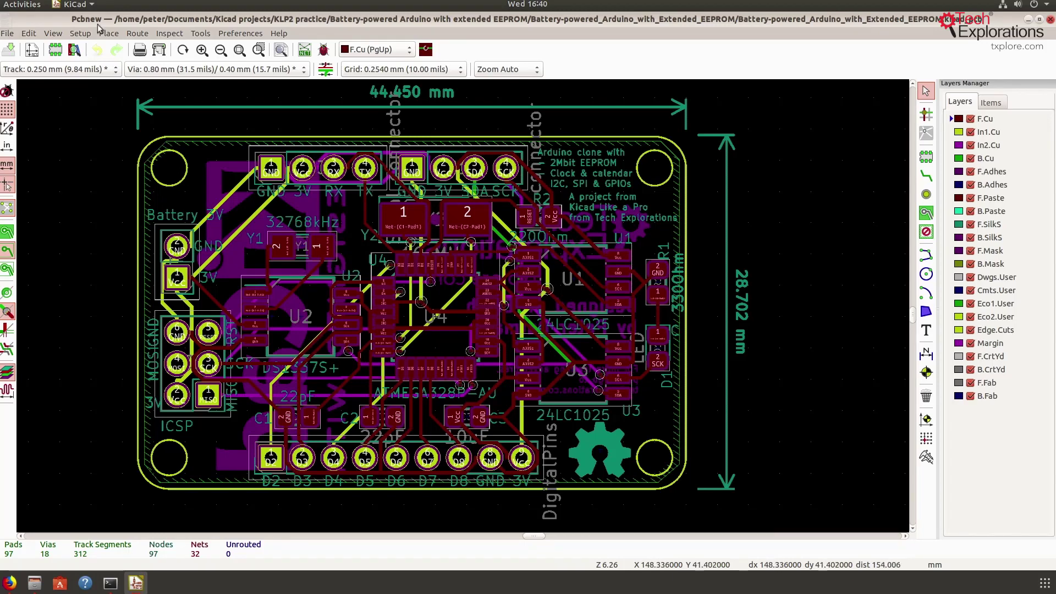
Globally delete all zones, tracks and vias, then save the board with Ctrl+S
left_click(29, 35)
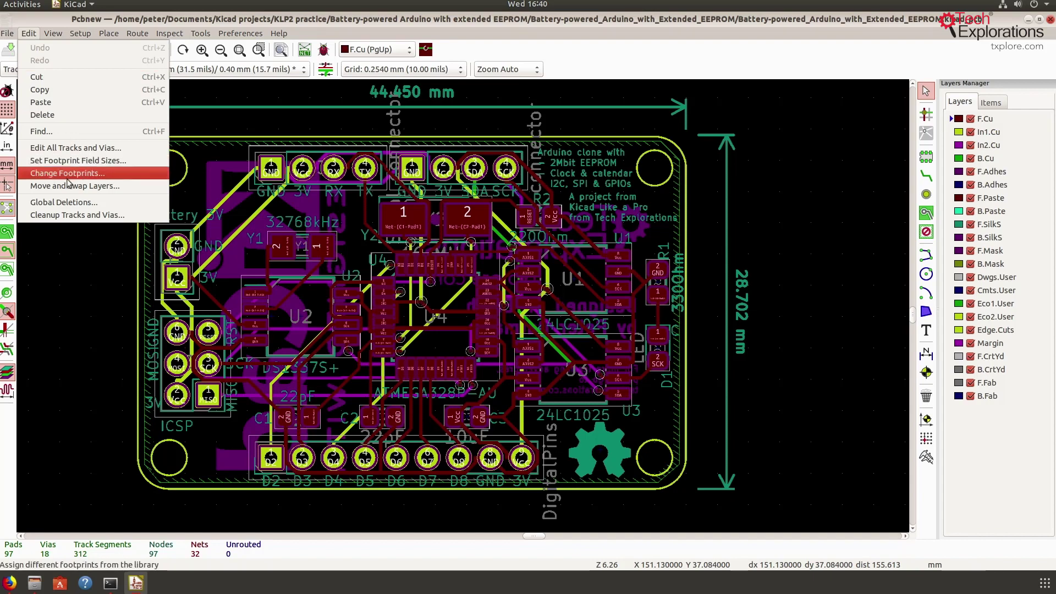
left_click(63, 203)
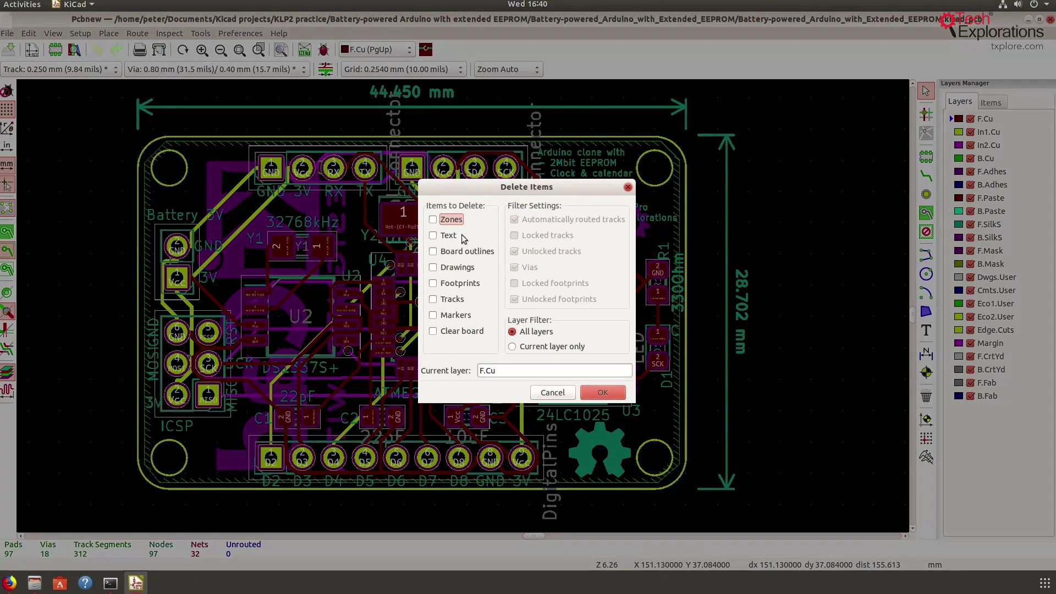
left_click(433, 220)
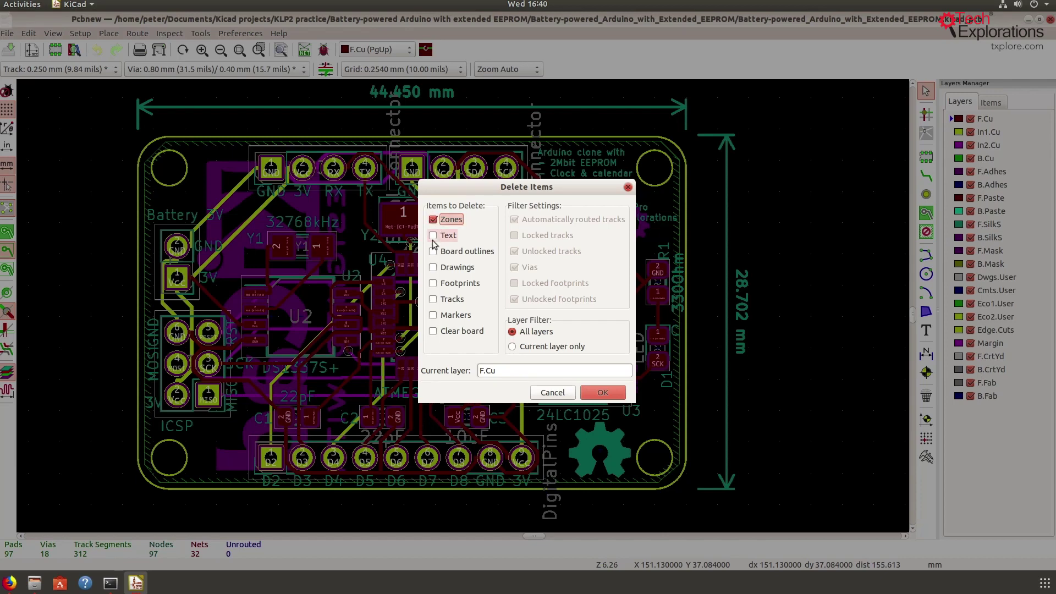
left_click(433, 299)
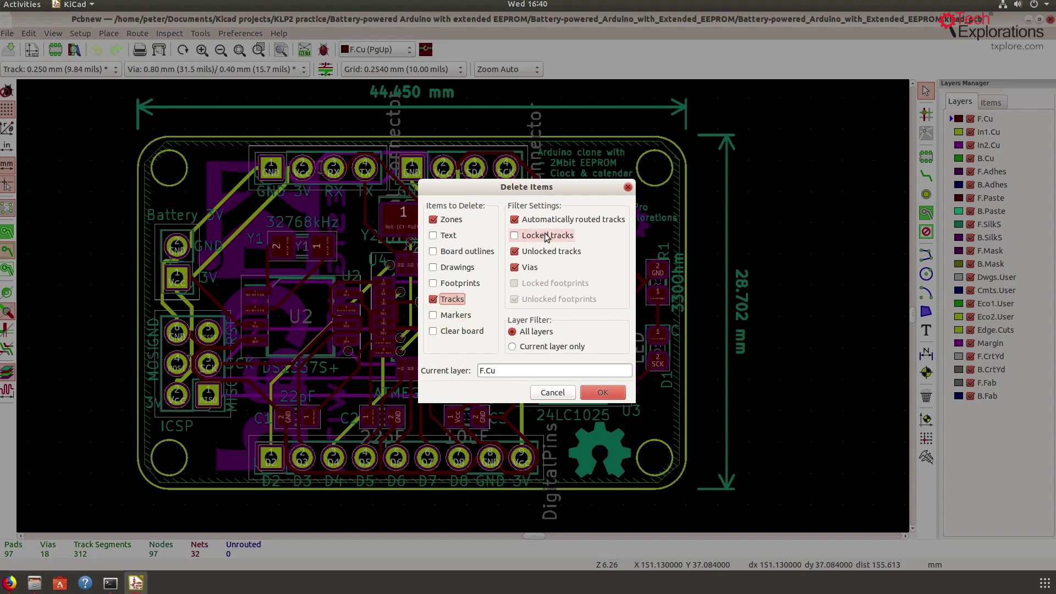
left_click(607, 391)
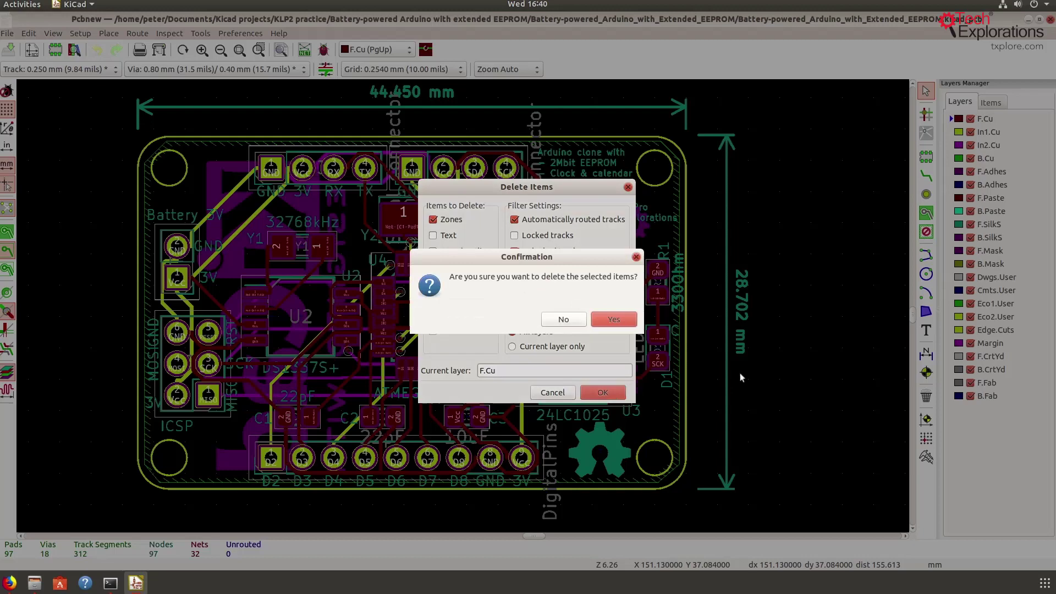
left_click(612, 320)
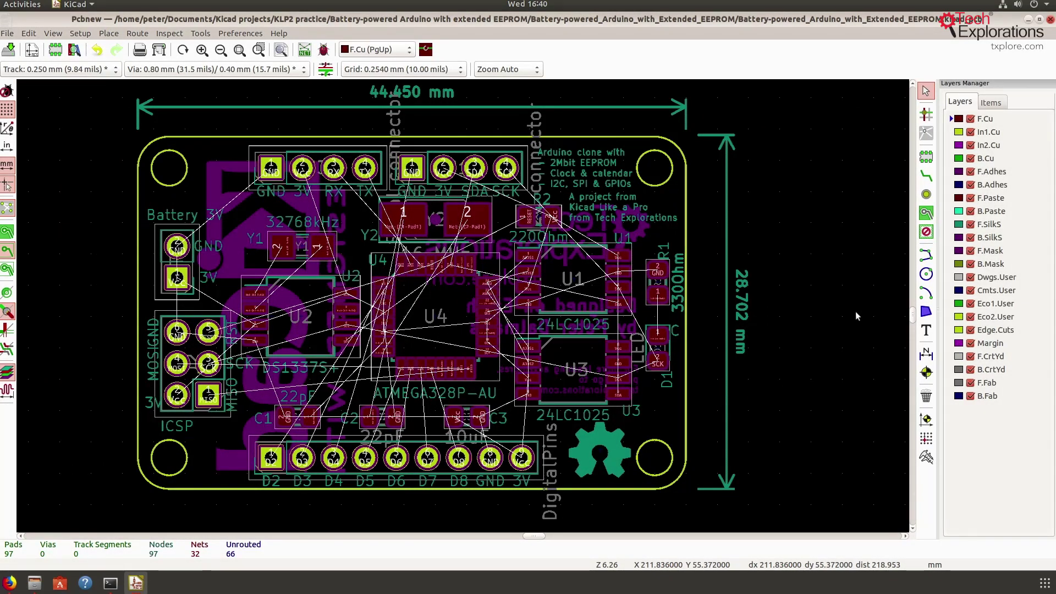
key("ctrl+s")
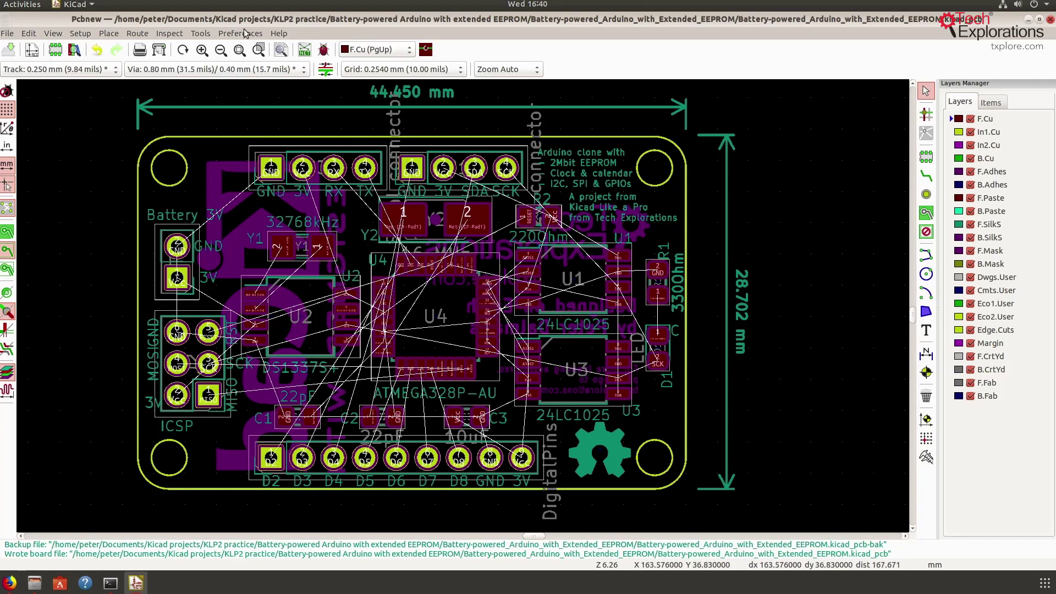
Export Specctra DSN as Battery-powered_Arduino_with_Extended_EEPROM.dsn, replacing the existing file
left_click(7, 37)
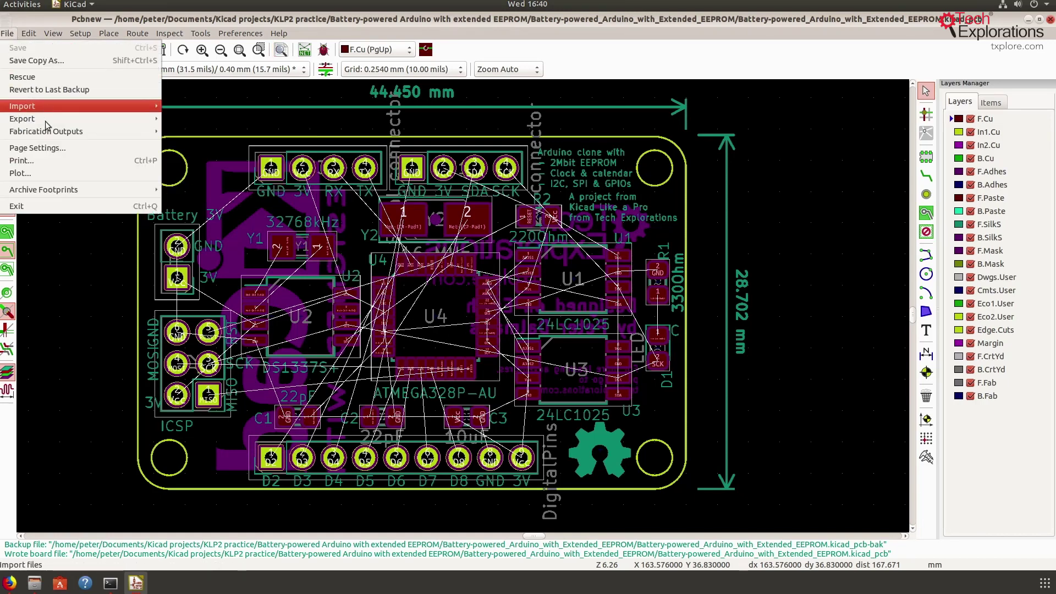
mouse_move(47, 125)
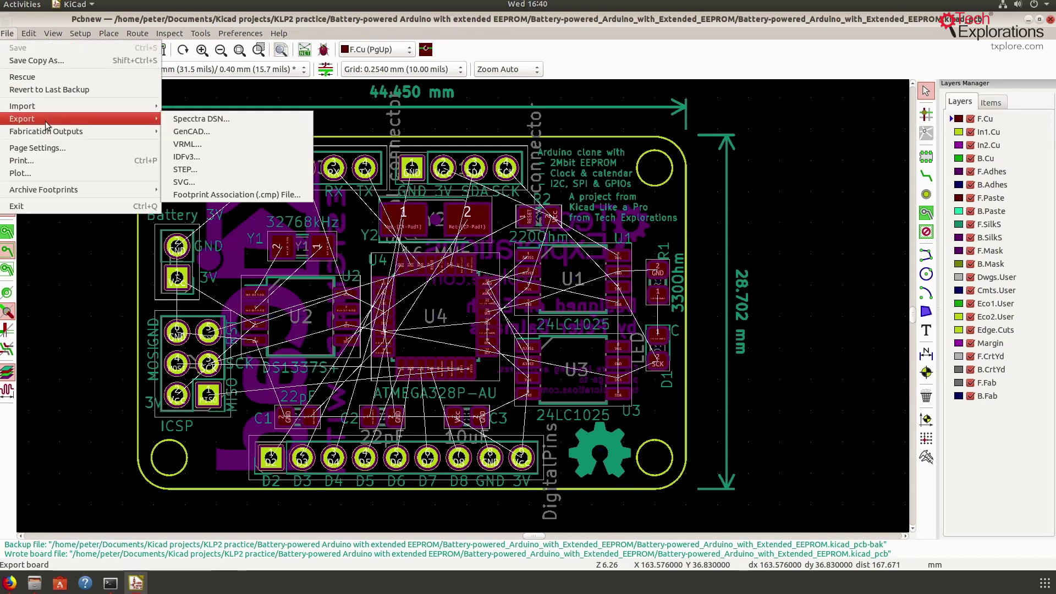
left_click(222, 123)
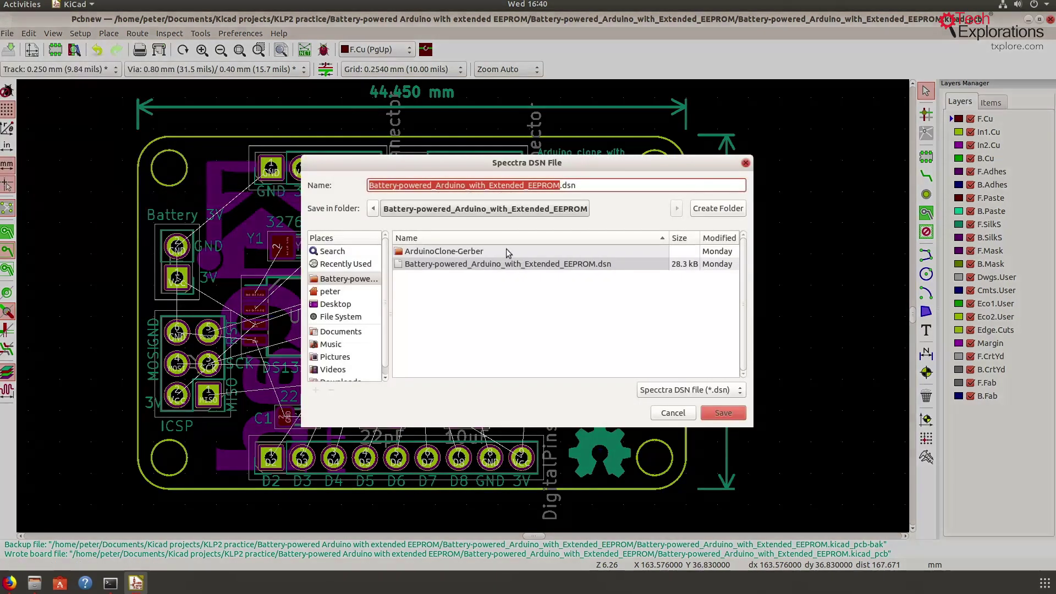
left_click(741, 410)
left_click(633, 343)
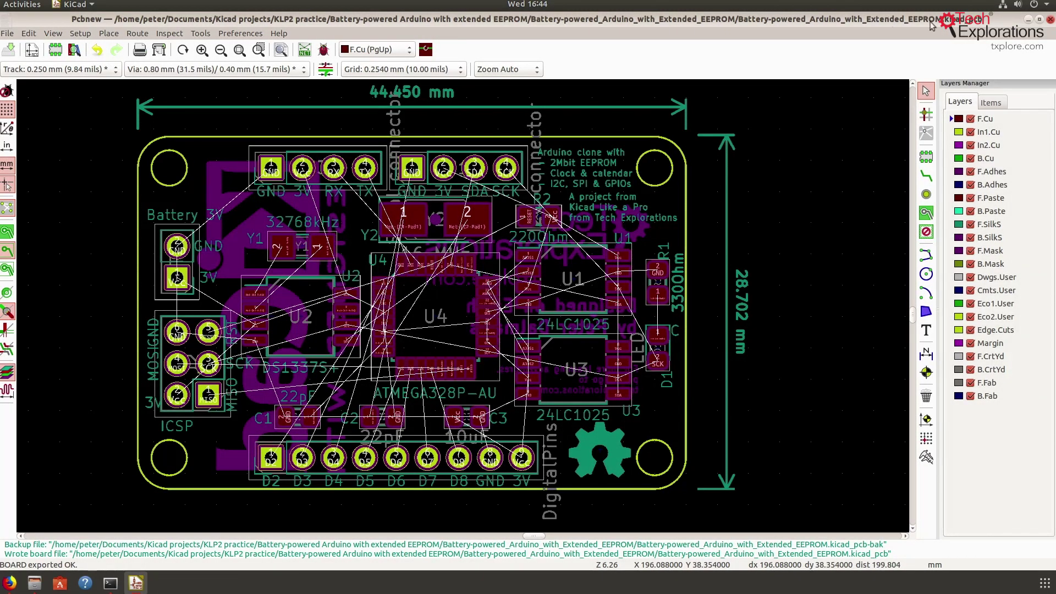
left_click(1027, 21)
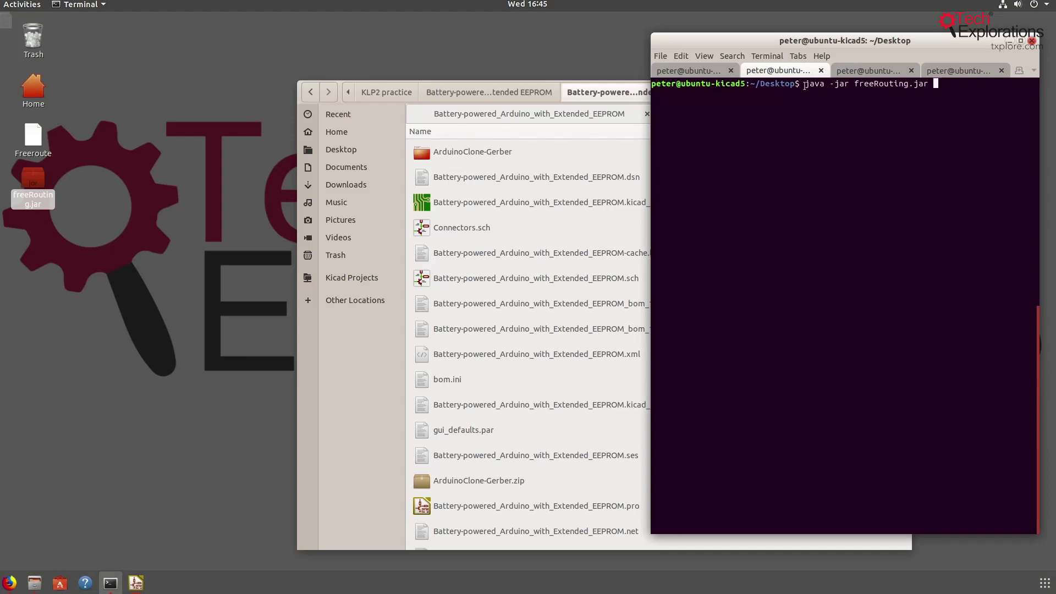
Launch FreeRouting from the terminal with java -jar freeRouting.jar
left_click_drag(805, 85, 934, 87)
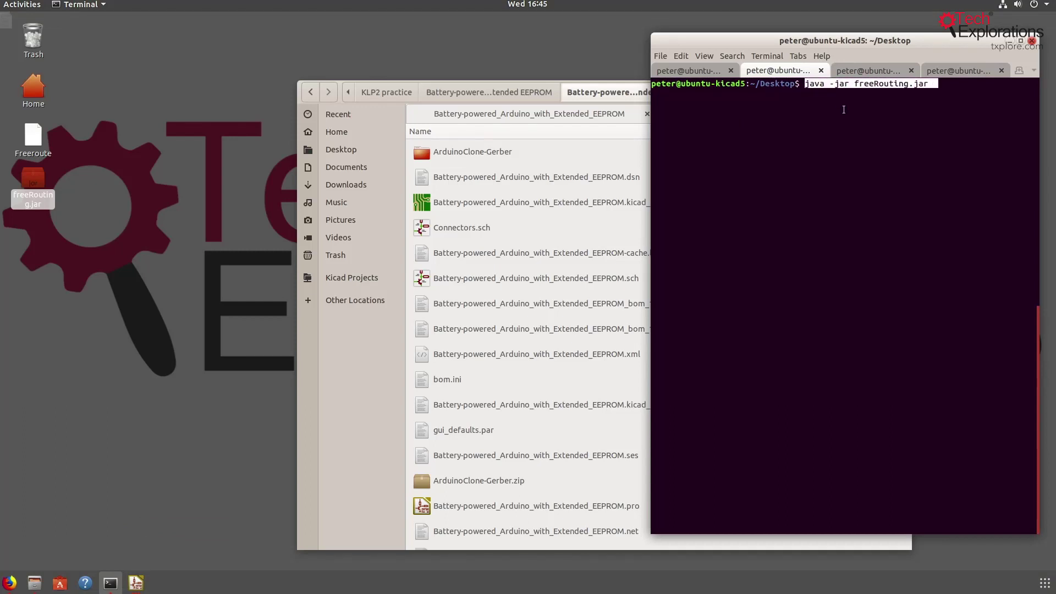
left_click(933, 87)
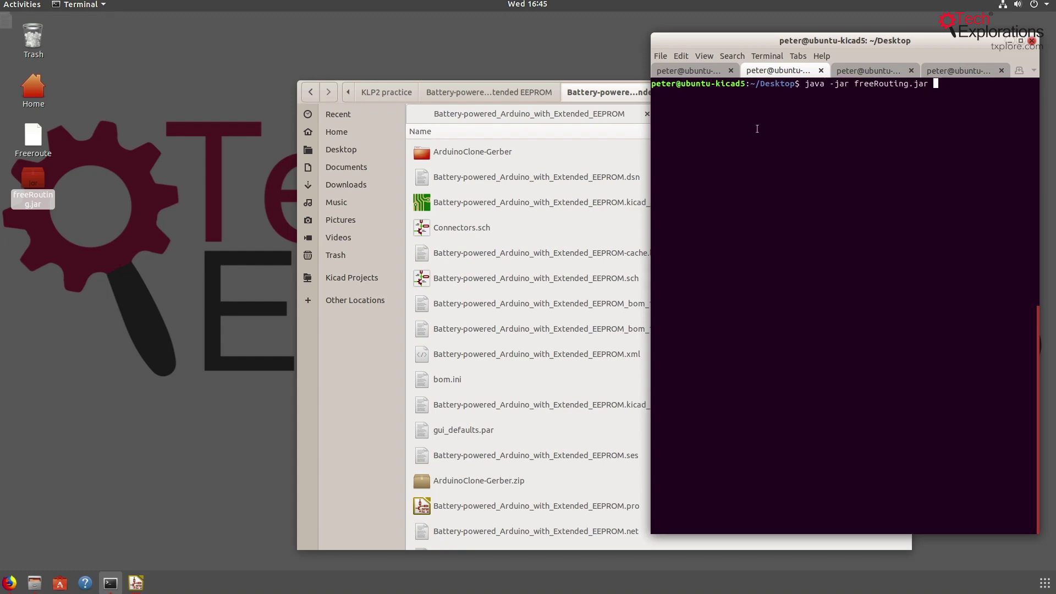
left_click(156, 243)
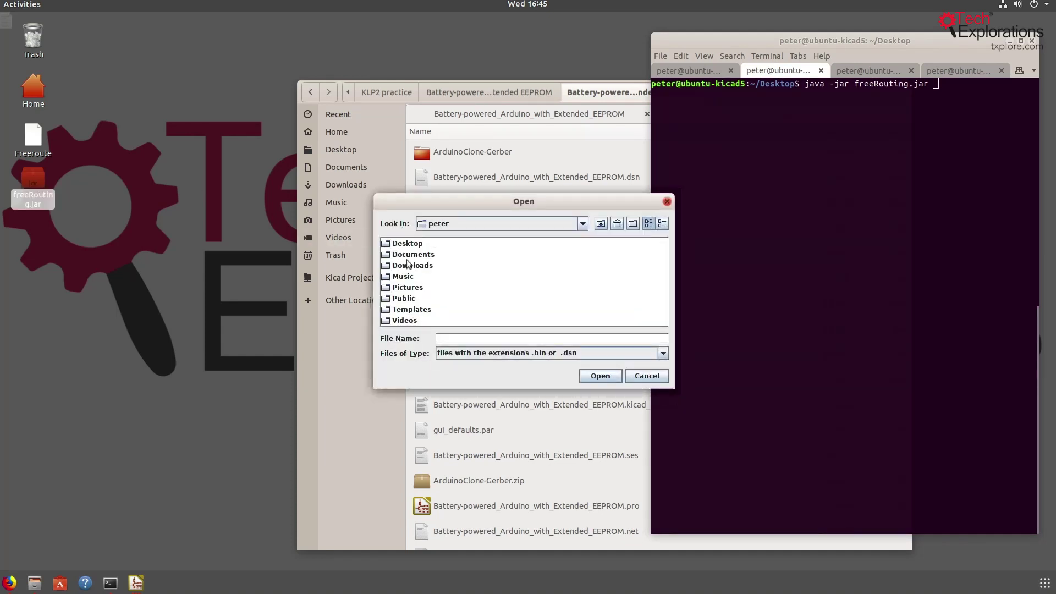
Load the board's .dsn file from Documents/Kicad projects/KLP2/Battery-powered Arduino folder
double_click(412, 254)
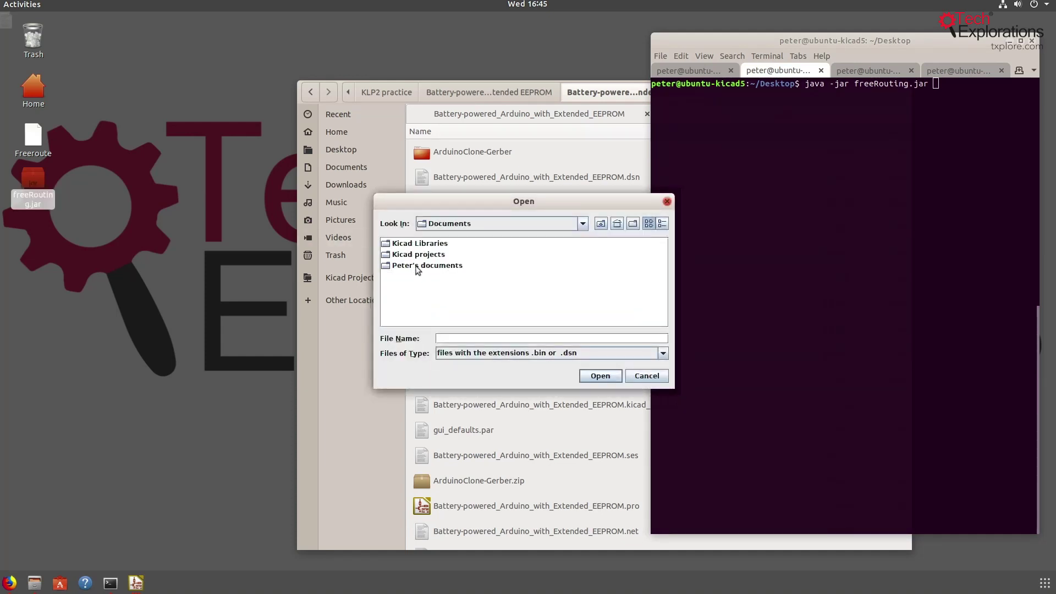
double_click(417, 255)
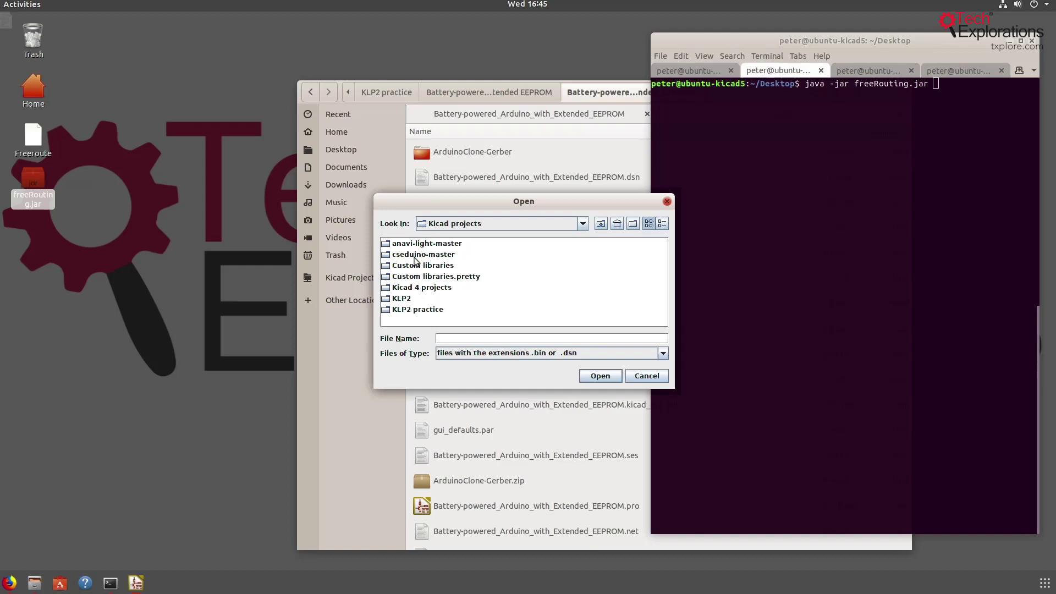
double_click(394, 311)
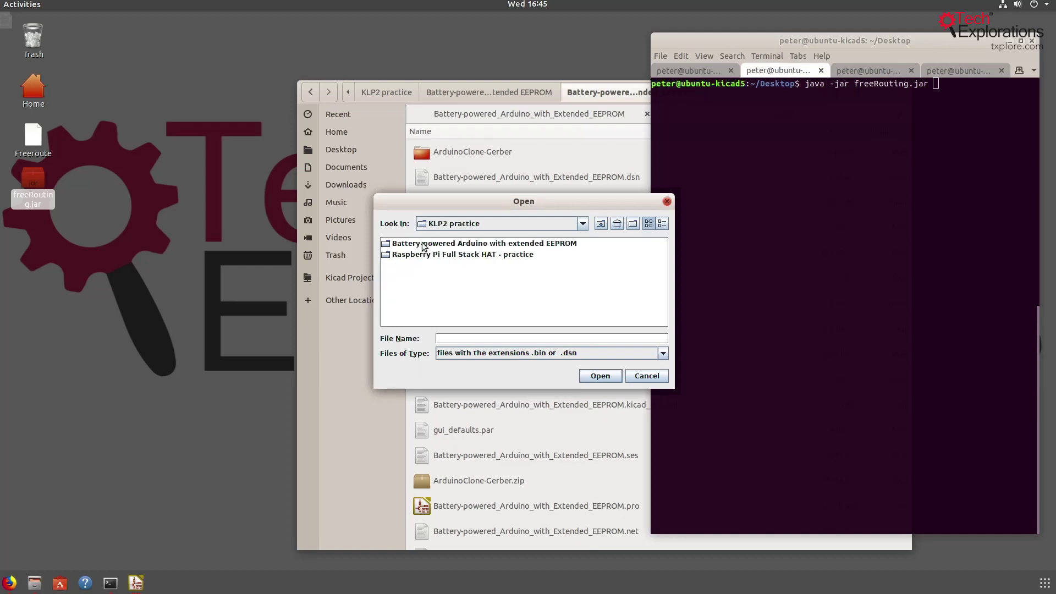
double_click(424, 245)
double_click(424, 244)
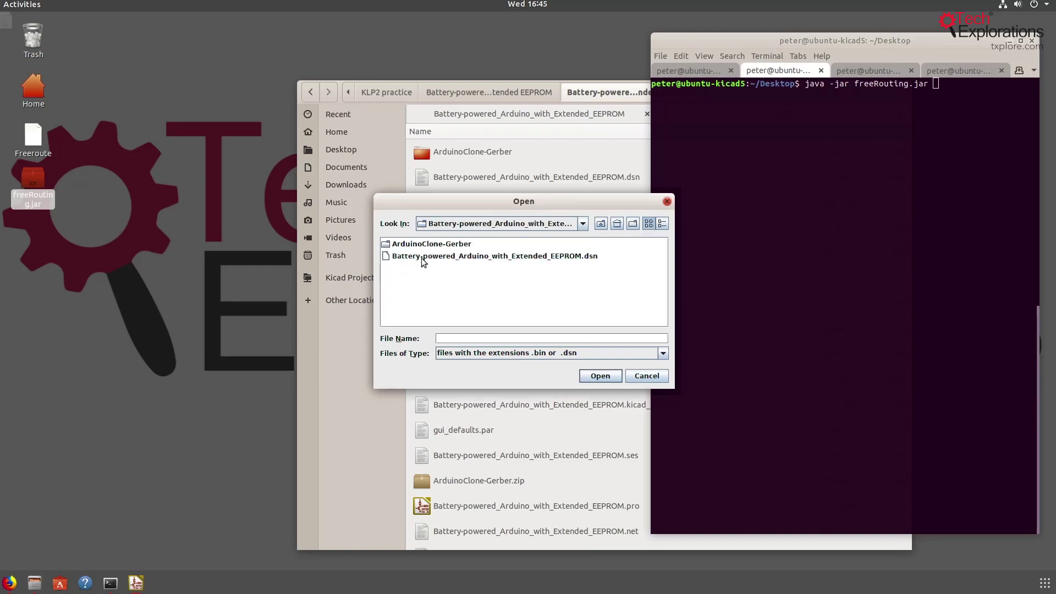
left_click(421, 257)
left_click(597, 377)
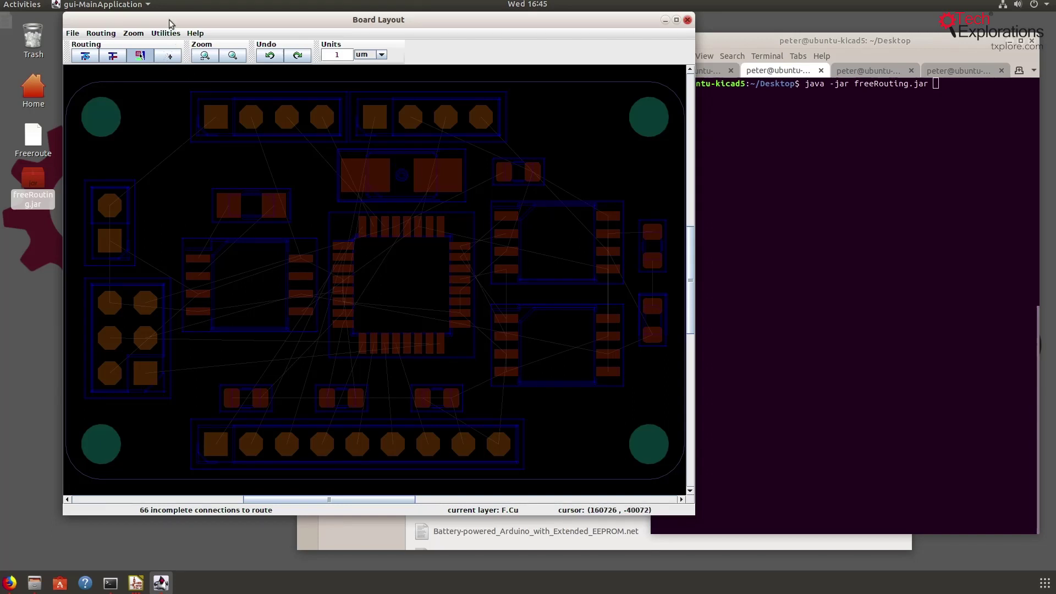
Hide the unrouted net lines, then show them again from the Display menu
left_click_drag(172, 22, 96, 33)
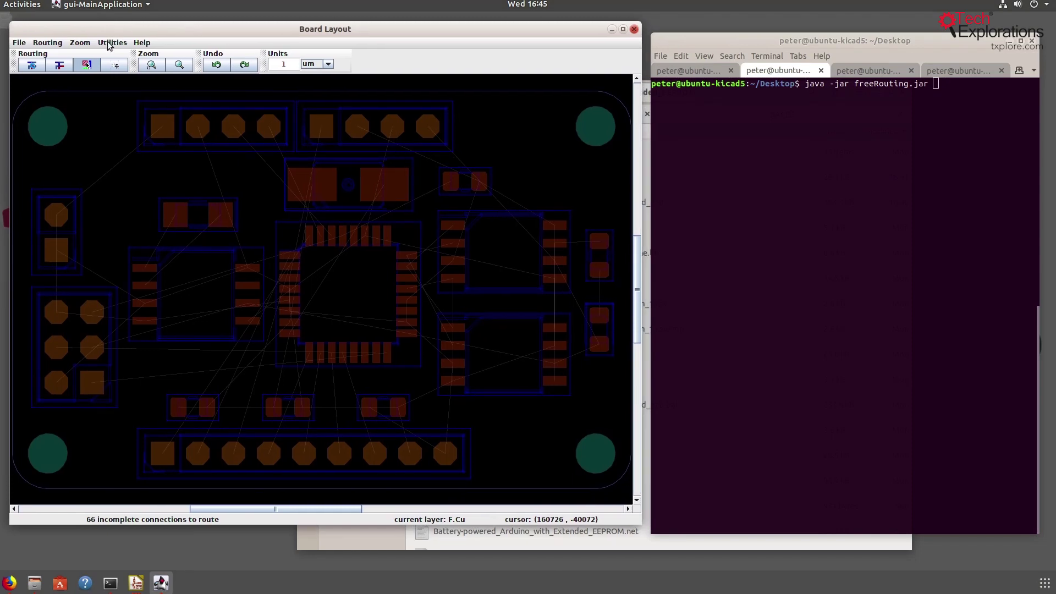
left_click(108, 44)
mouse_move(112, 57)
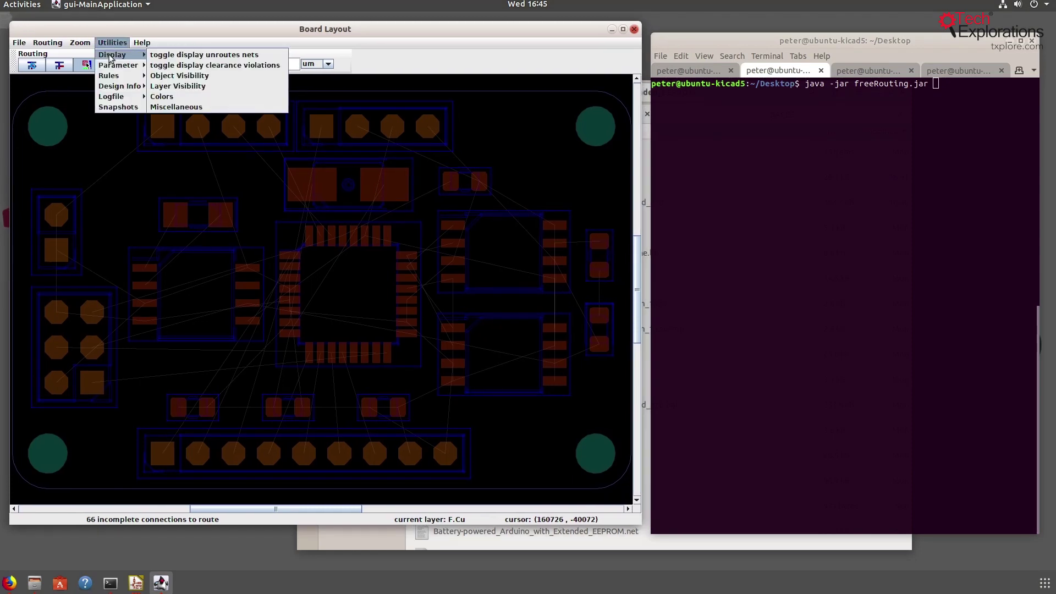
left_click(174, 54)
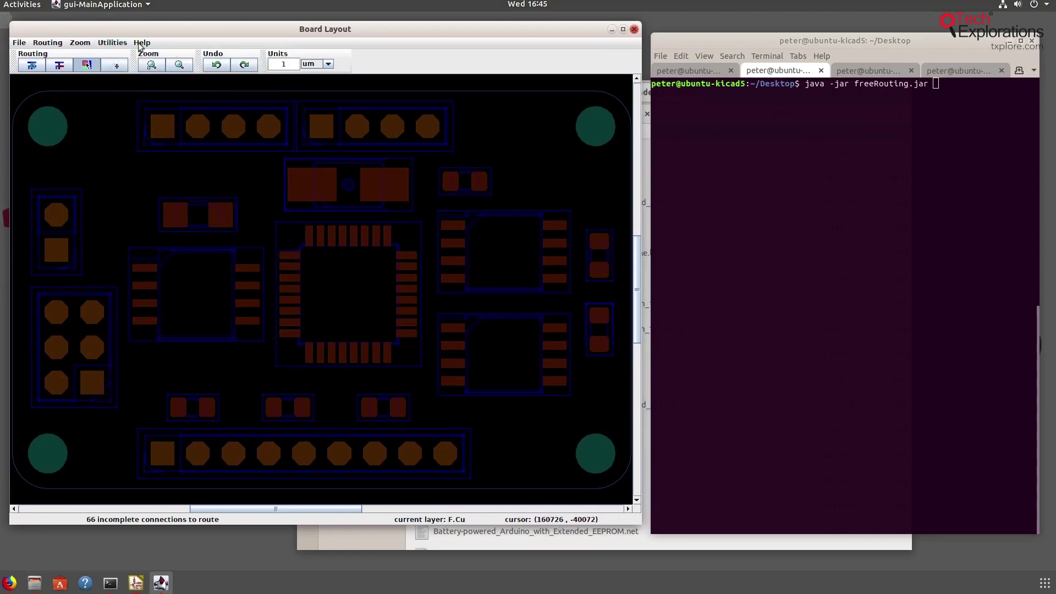
left_click(113, 44)
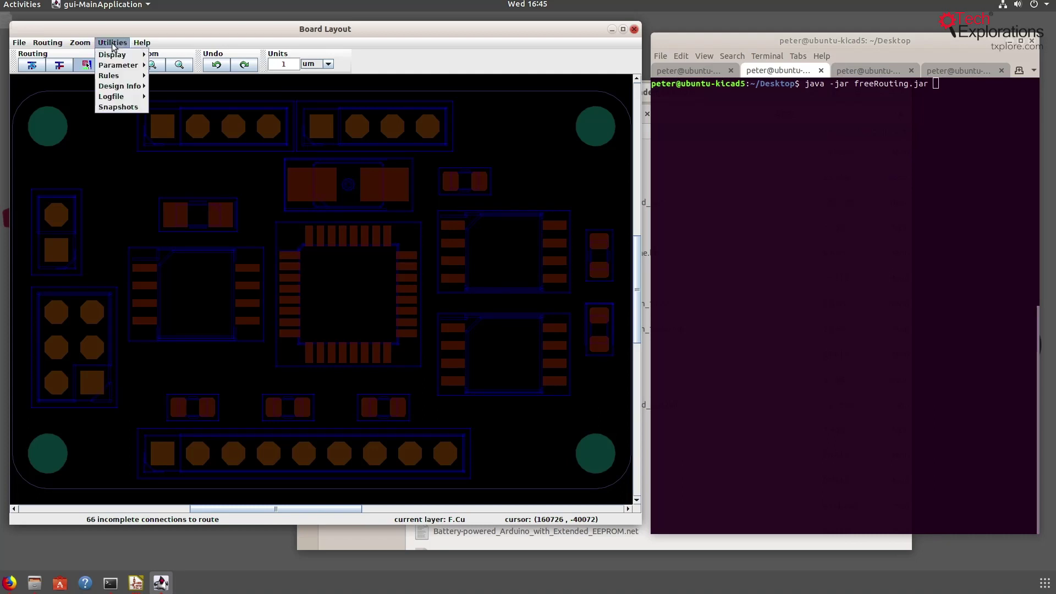
mouse_move(116, 57)
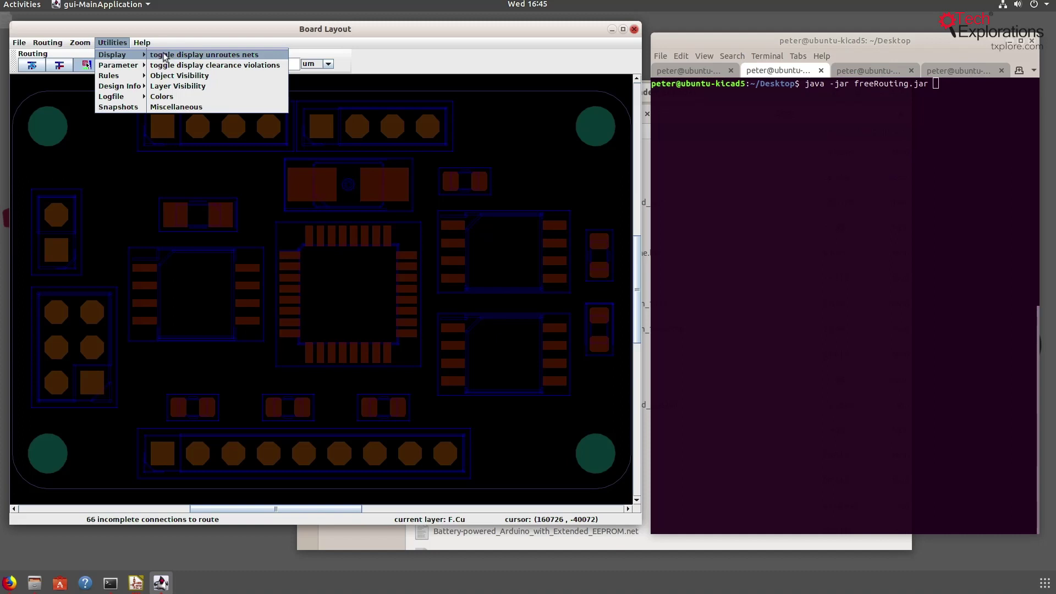
left_click(164, 55)
Open Object Visibility beside the board and adjust the traces slider
left_click(108, 43)
mouse_move(112, 55)
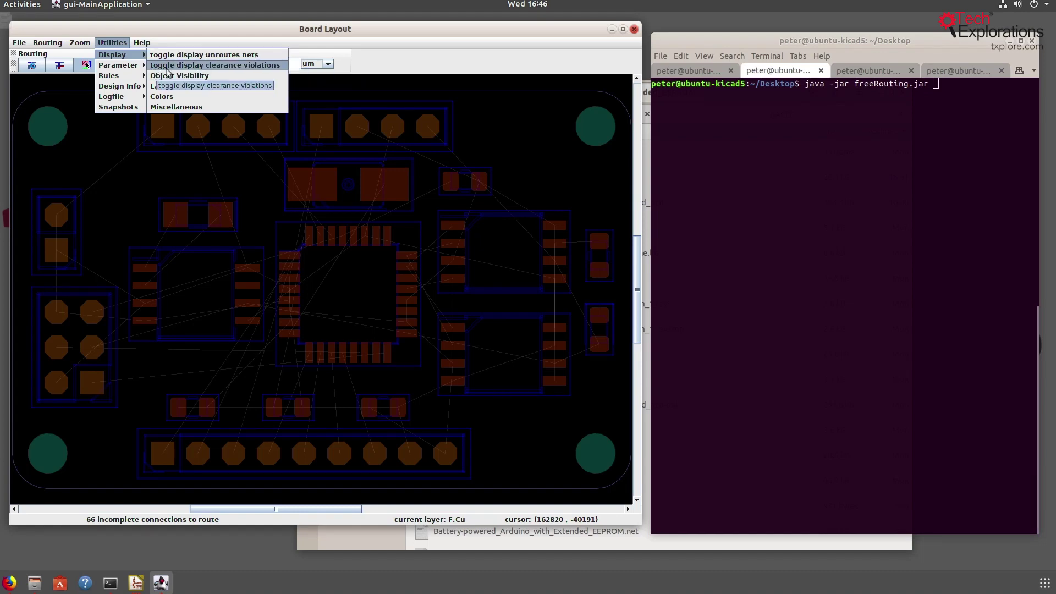
left_click(209, 75)
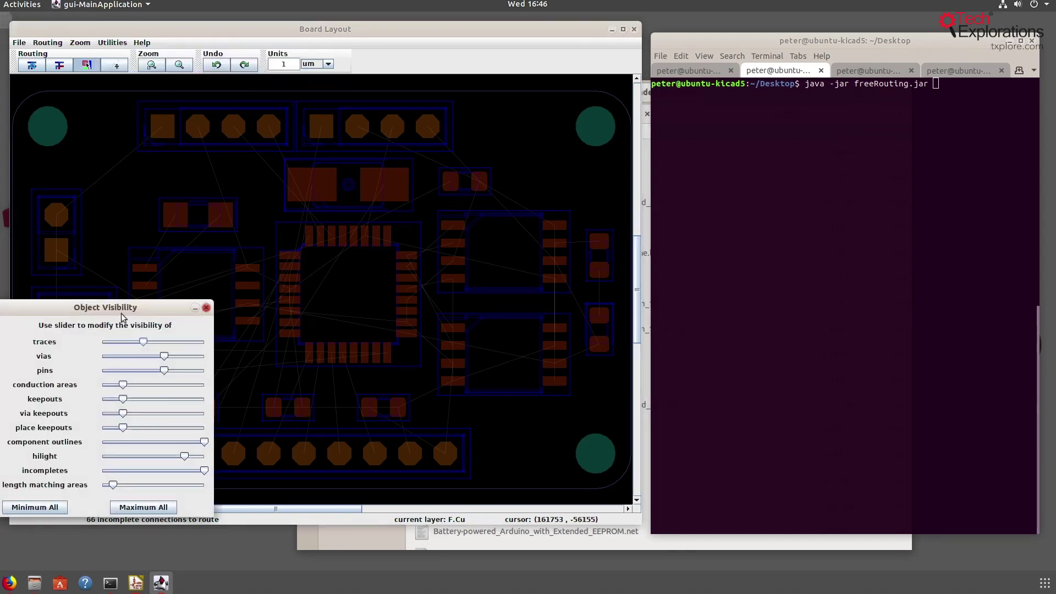
left_click_drag(107, 306, 773, 49)
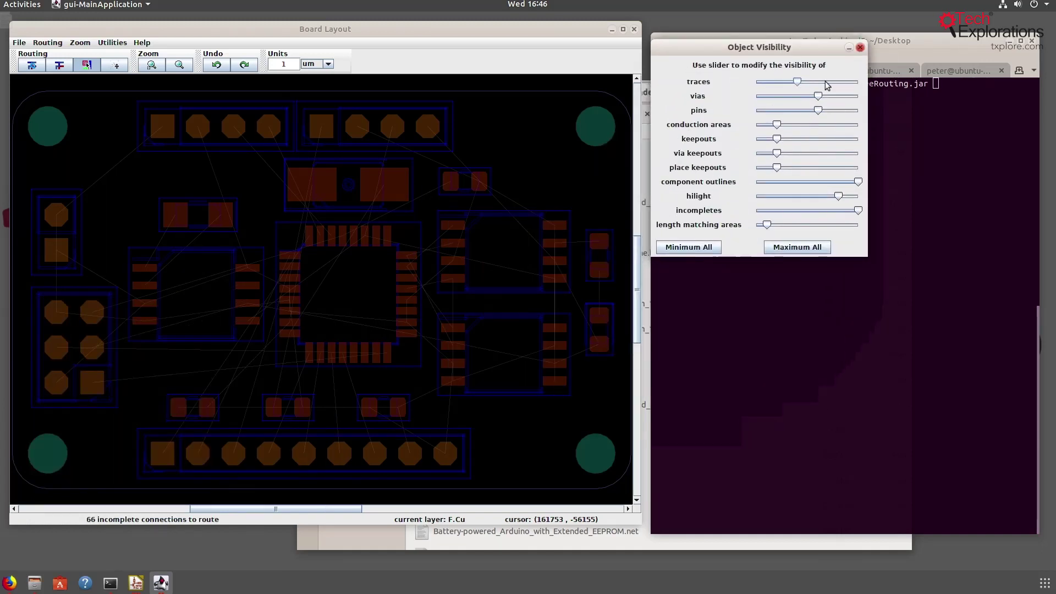
left_click_drag(828, 85, 826, 110)
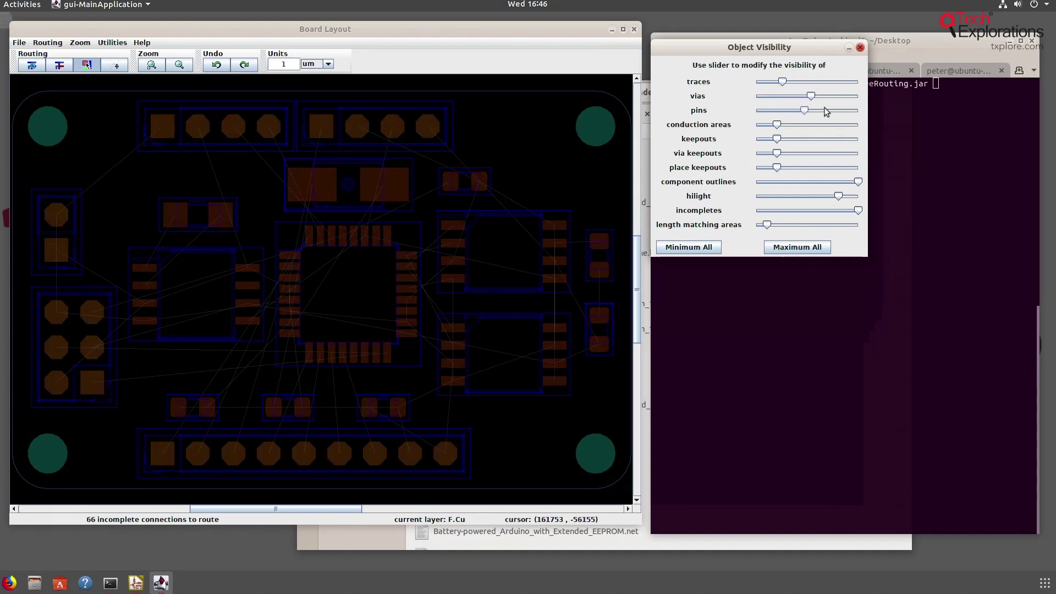
left_click(107, 44)
mouse_move(112, 58)
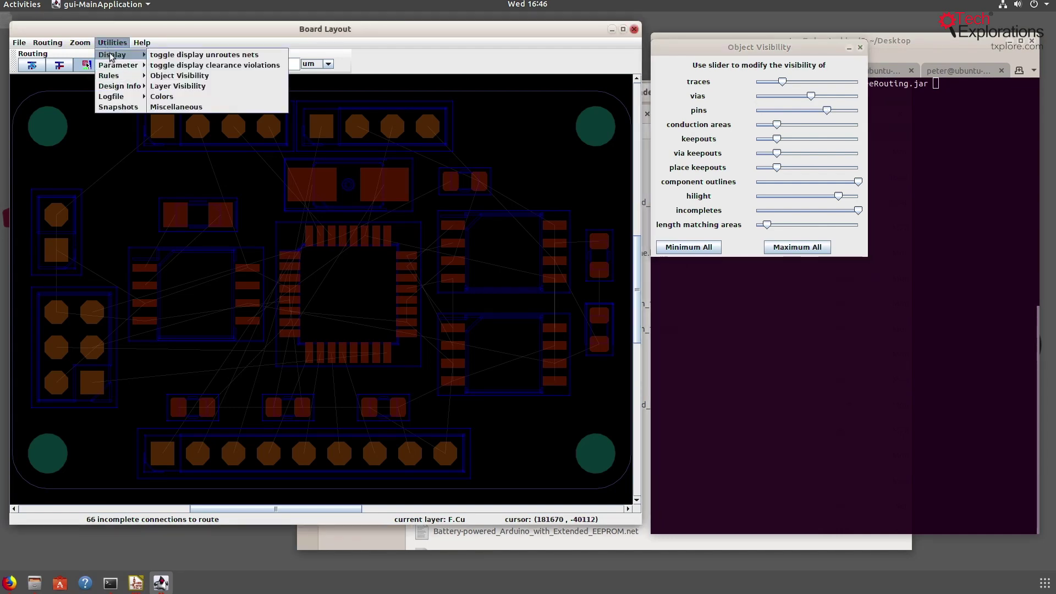
left_click(176, 75)
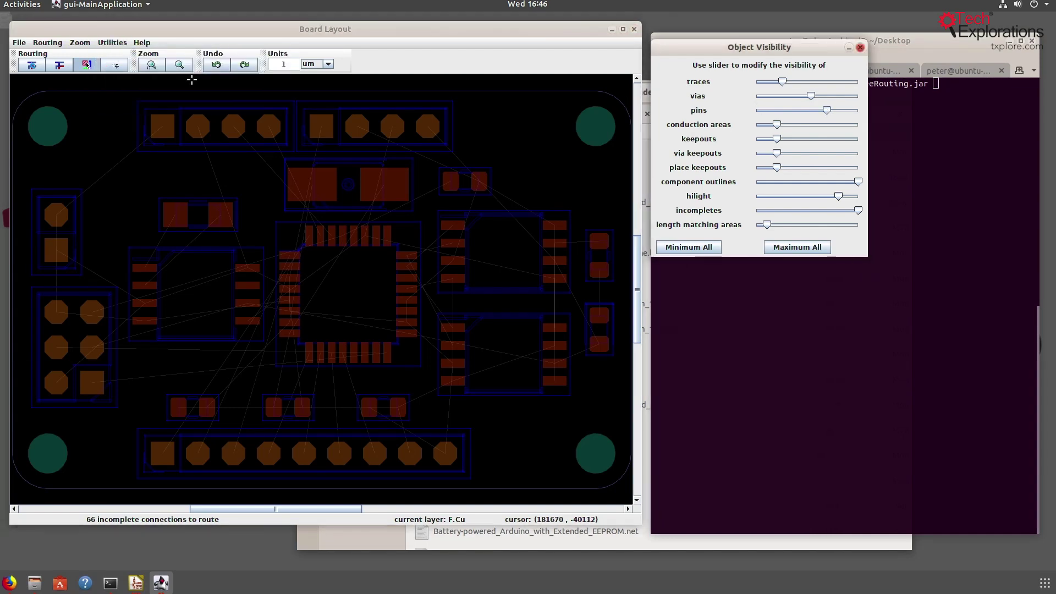
Open Layer Visibility beside the board and test dimming F.Cu, In1.Cu and In2.Cu
left_click(122, 43)
mouse_move(121, 56)
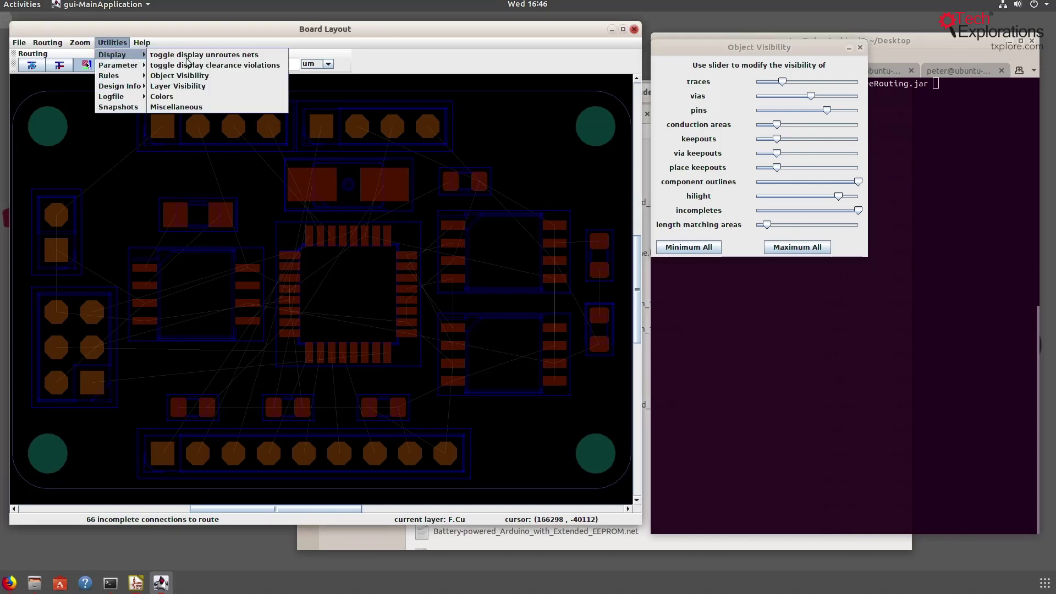
left_click(204, 86)
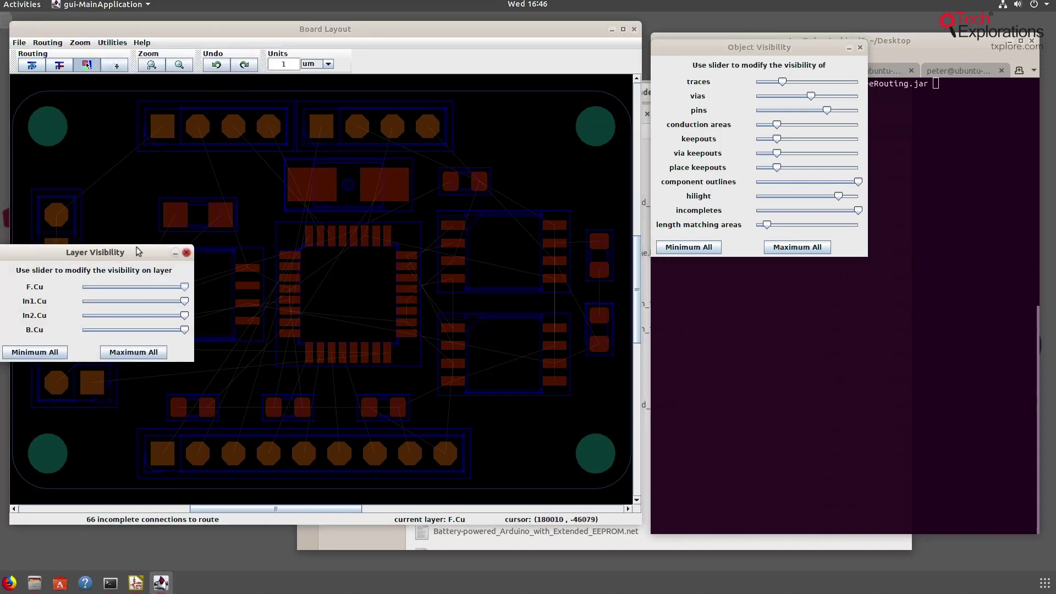
left_click_drag(110, 253, 759, 273)
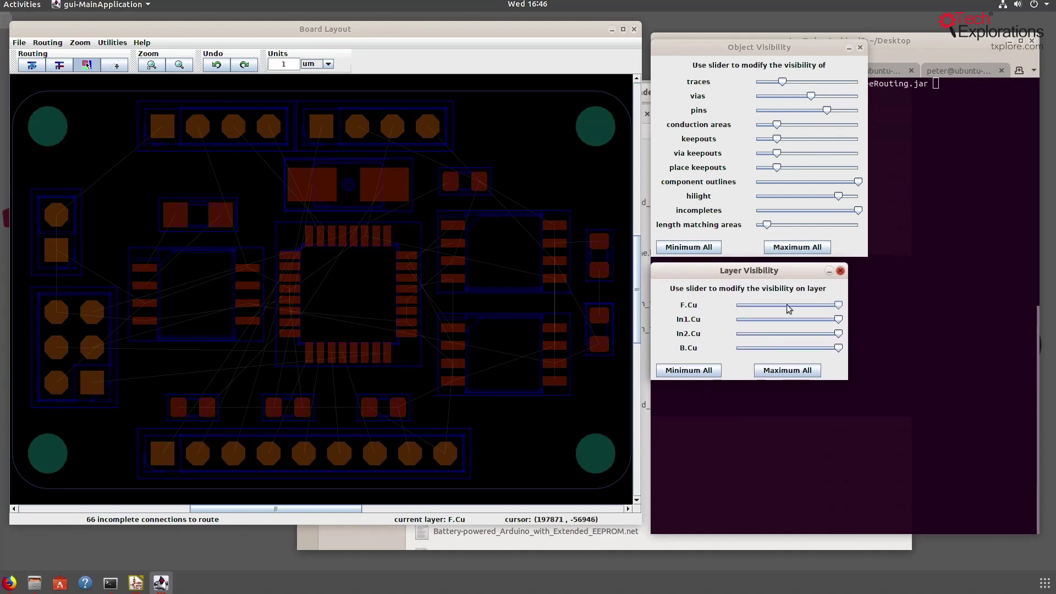
left_click_drag(790, 308, 840, 320)
left_click_drag(767, 324, 841, 335)
Open the layer colour settings from Display > Colors
left_click(82, 44)
mouse_move(105, 45)
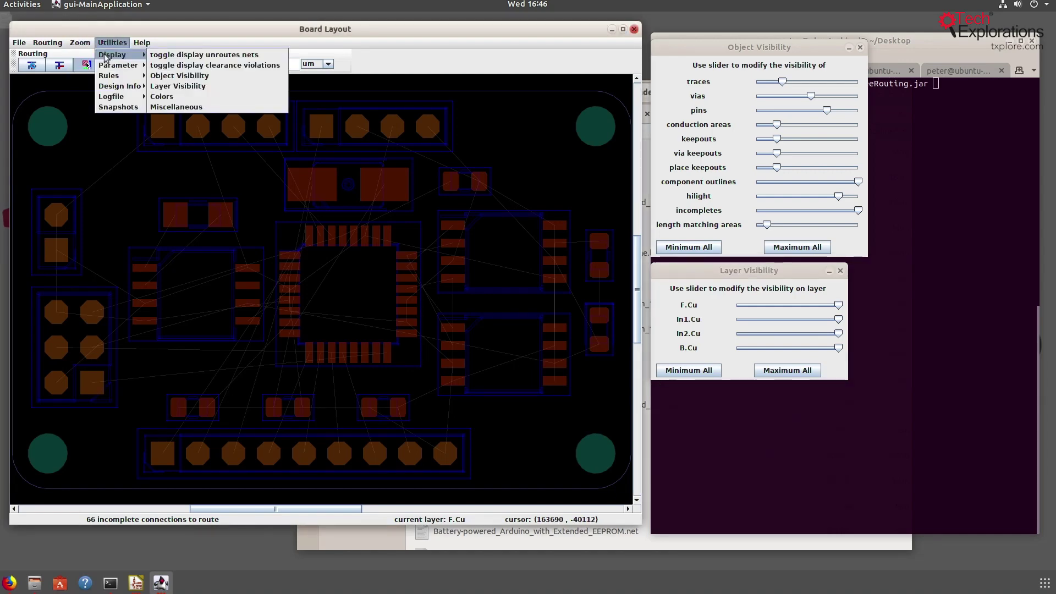
left_click(161, 96)
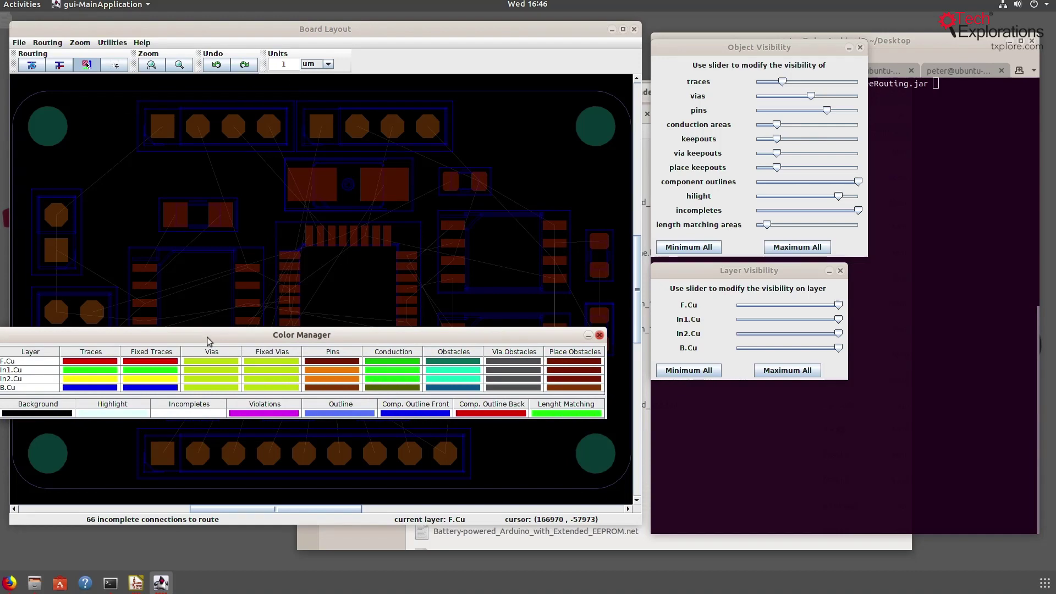
left_click_drag(207, 340, 625, 507)
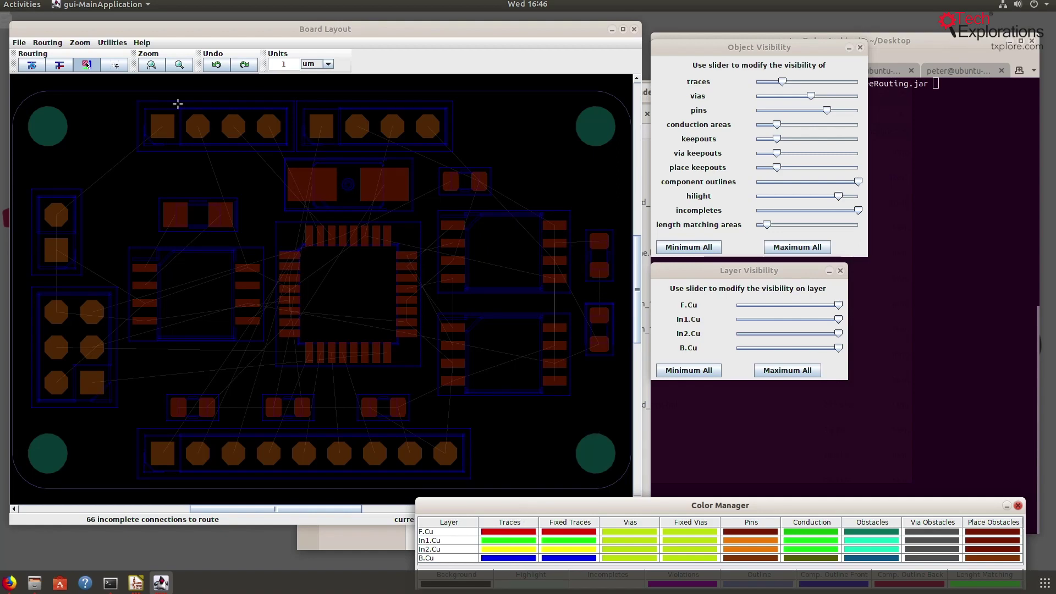
left_click(80, 43)
left_click(90, 45)
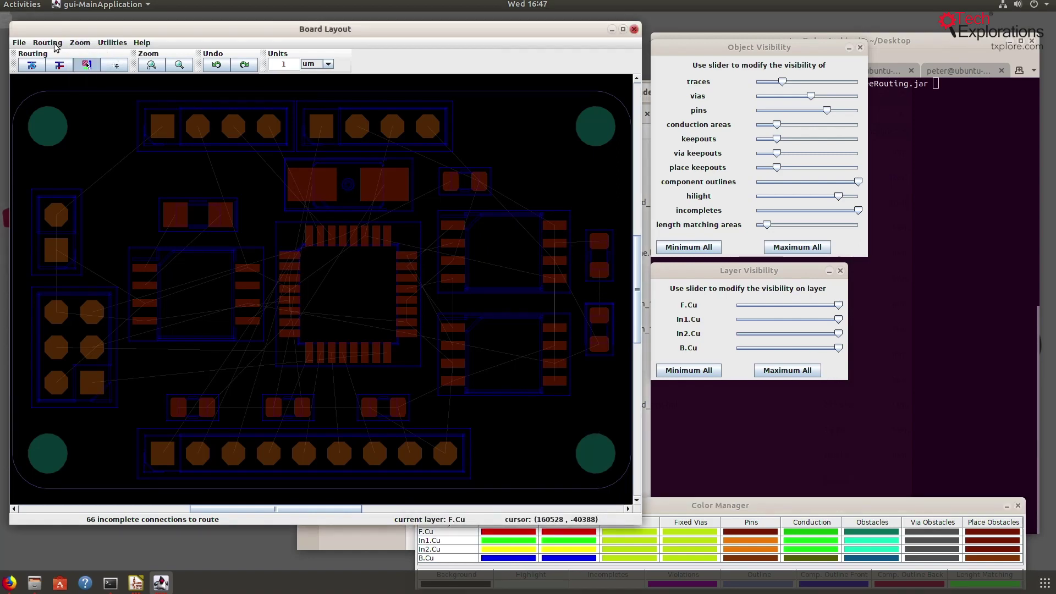
left_click(47, 43)
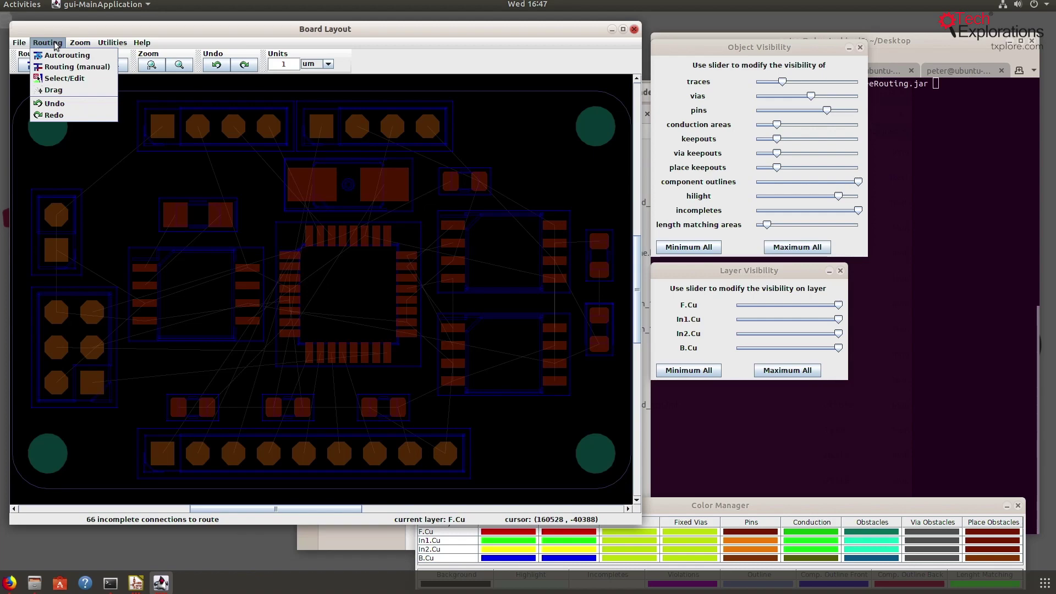
mouse_move(142, 43)
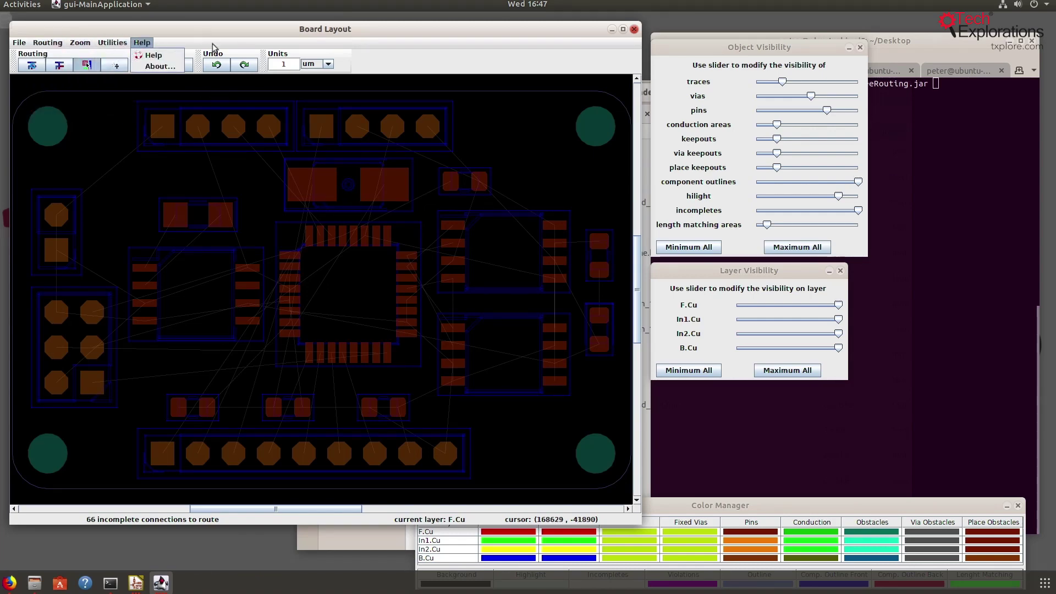
left_click(212, 34)
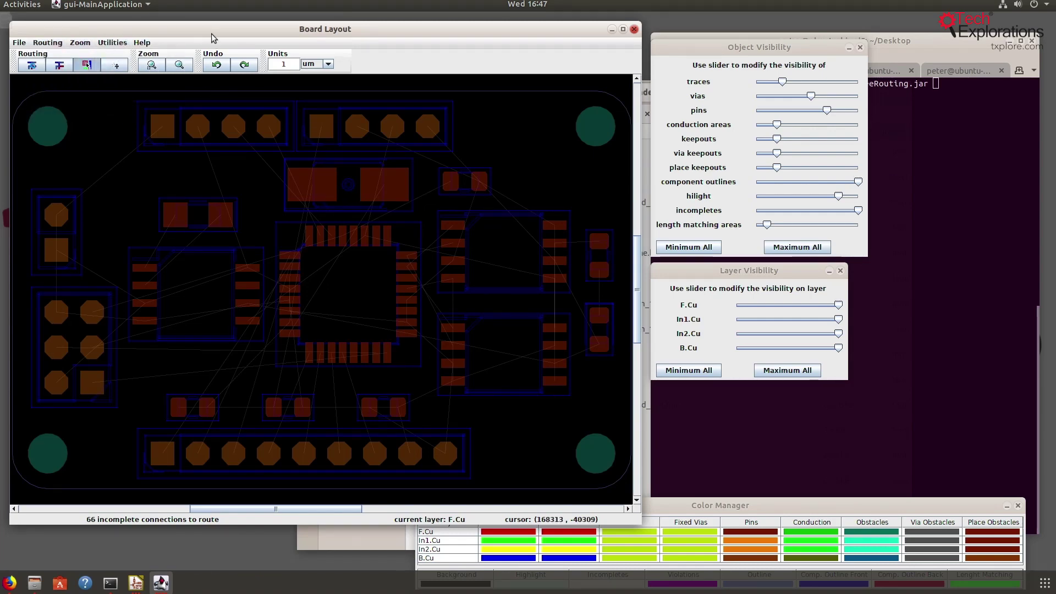
left_click(32, 66)
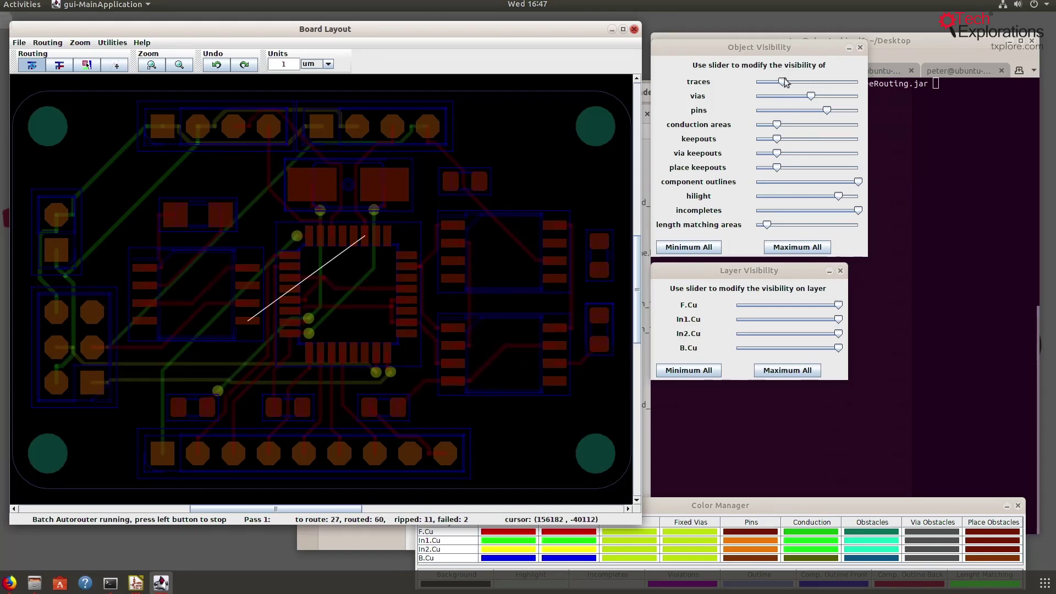
Brighten routed traces in Object Visibility, then hide the F.Cu layer
left_click_drag(785, 83, 819, 88)
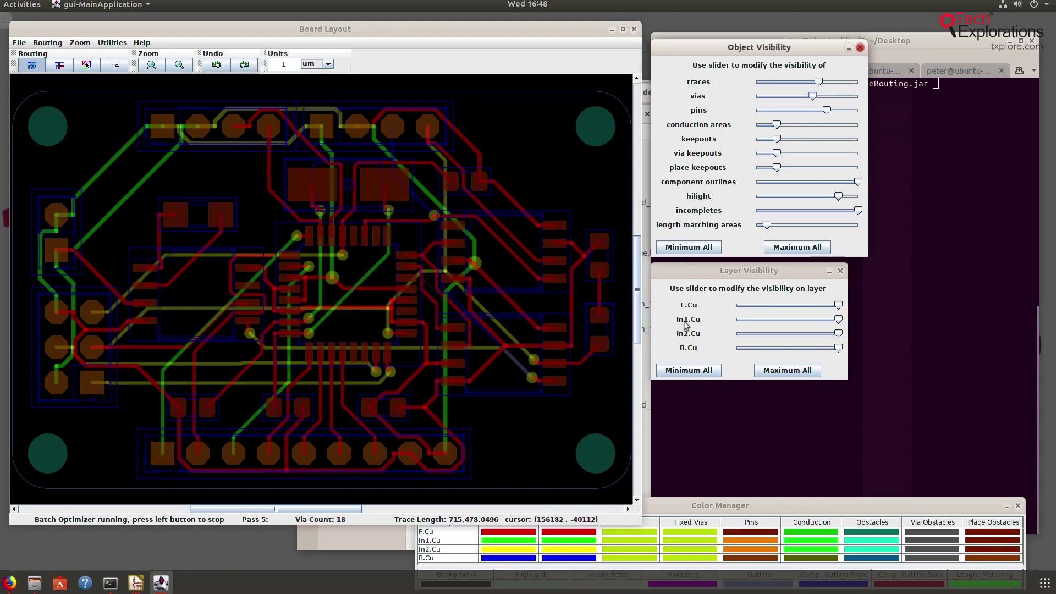
left_click_drag(839, 306, 724, 309)
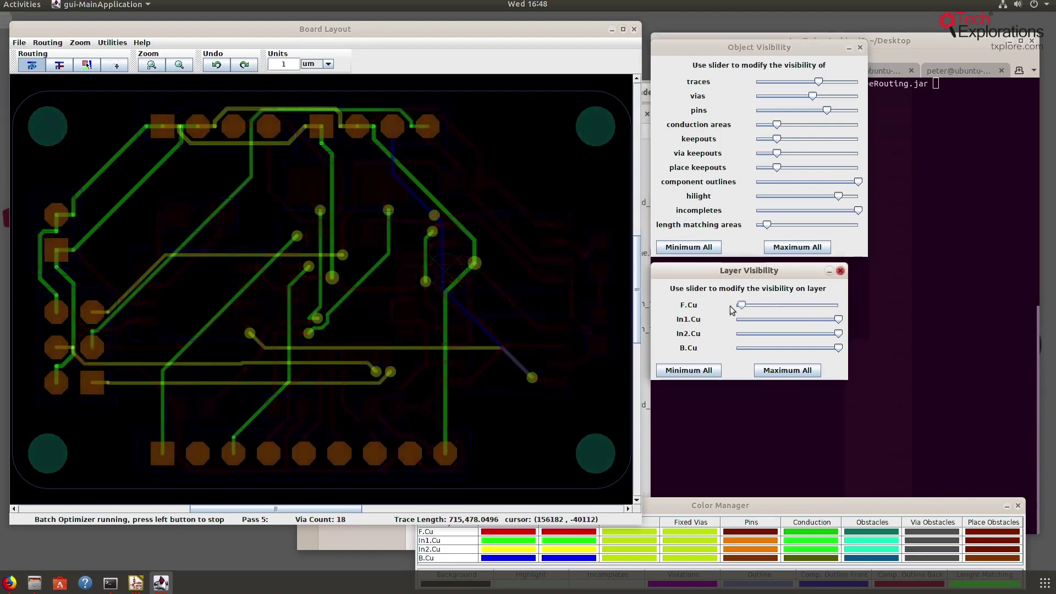
Hide In2.Cu and B.Cu to view In1.Cu alone, then show all layers with Maximum All
left_click_drag(838, 334, 734, 337)
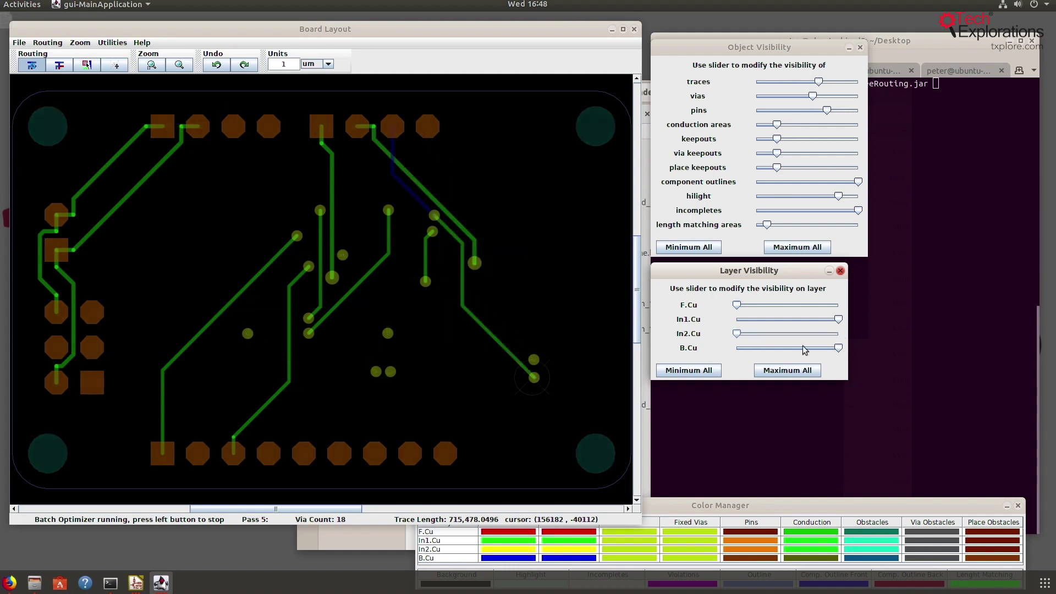
left_click_drag(839, 347, 675, 360)
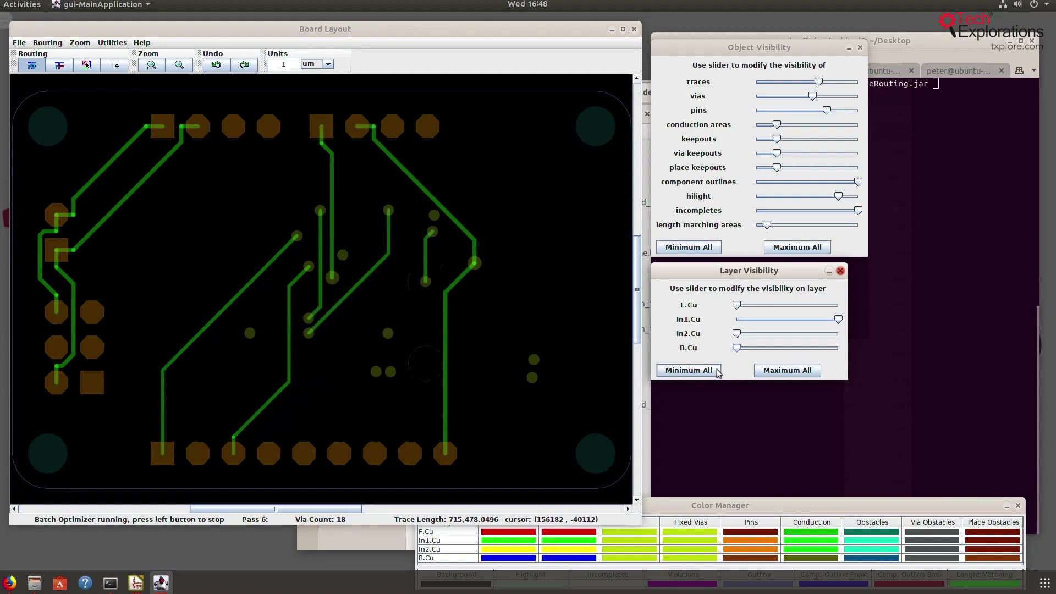
left_click(785, 371)
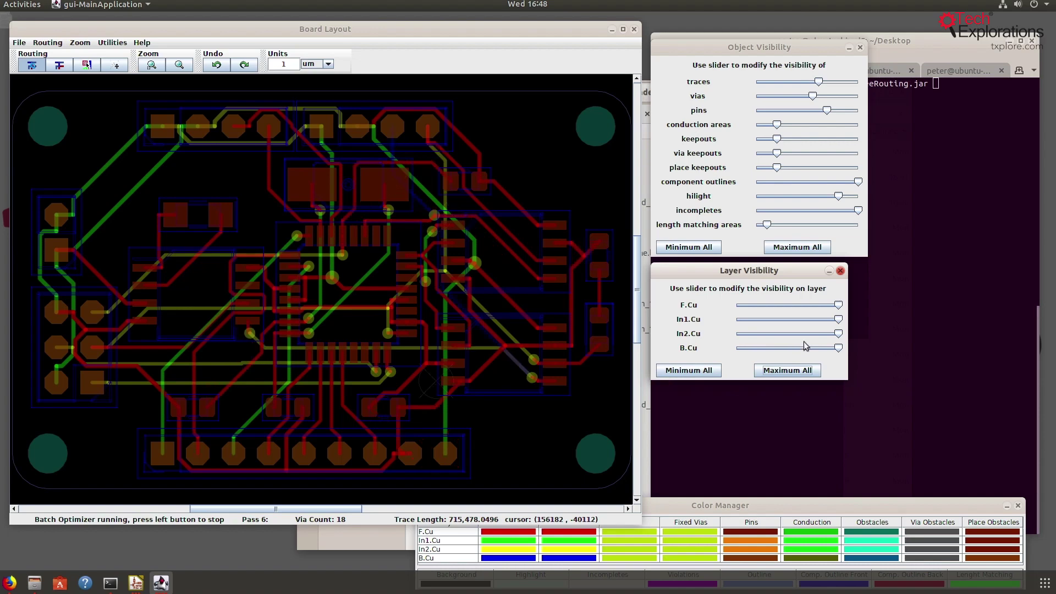
Hide inner layers and F.Cu to view B.Cu alone, then restore F.Cu and inner layers
left_click_drag(837, 333, 736, 334)
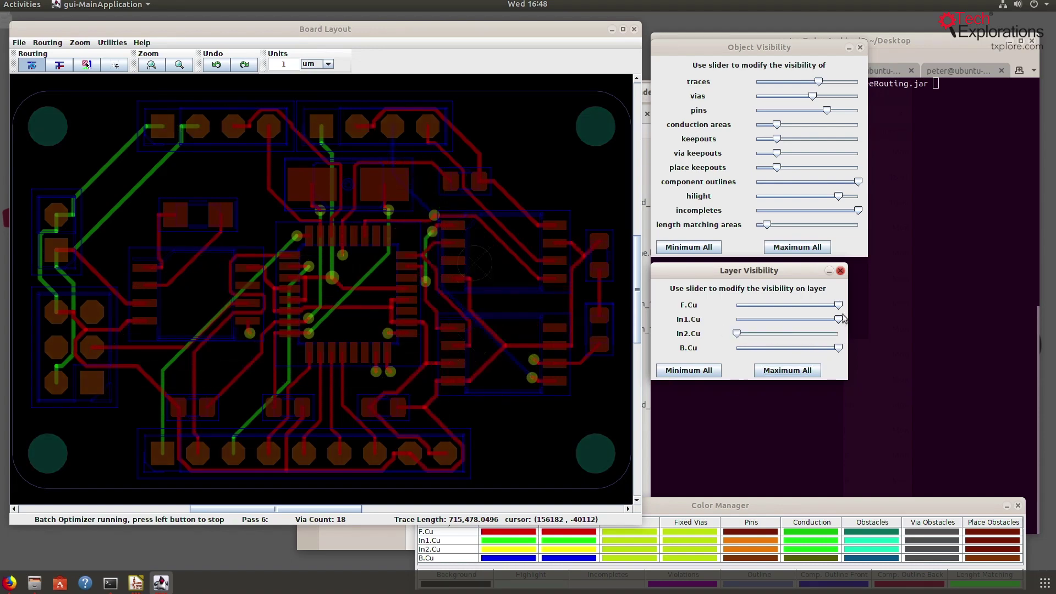
left_click_drag(839, 319, 737, 320)
left_click_drag(836, 306, 713, 306)
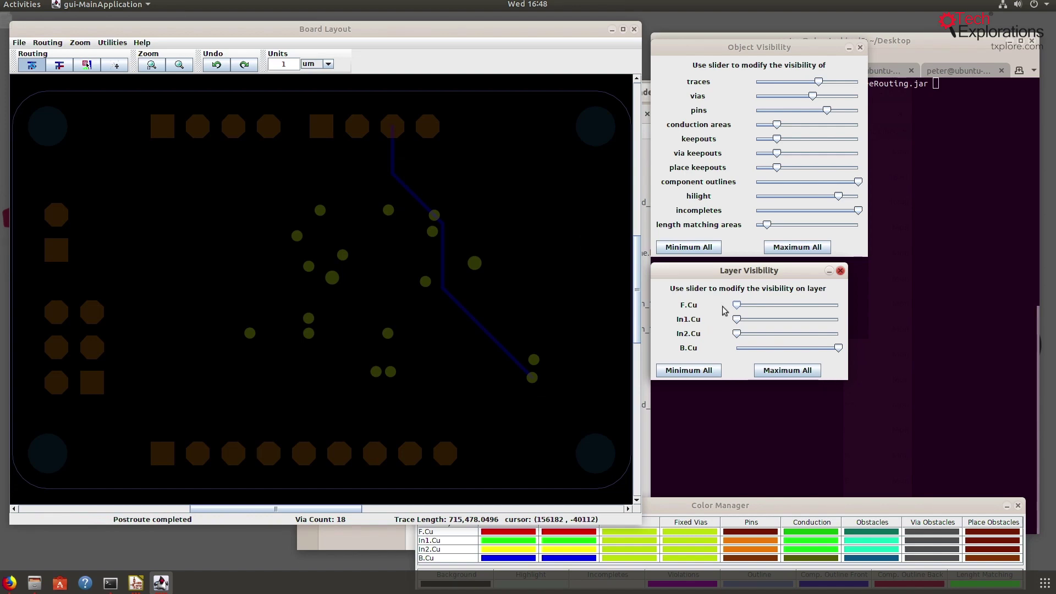
left_click_drag(737, 305, 824, 314)
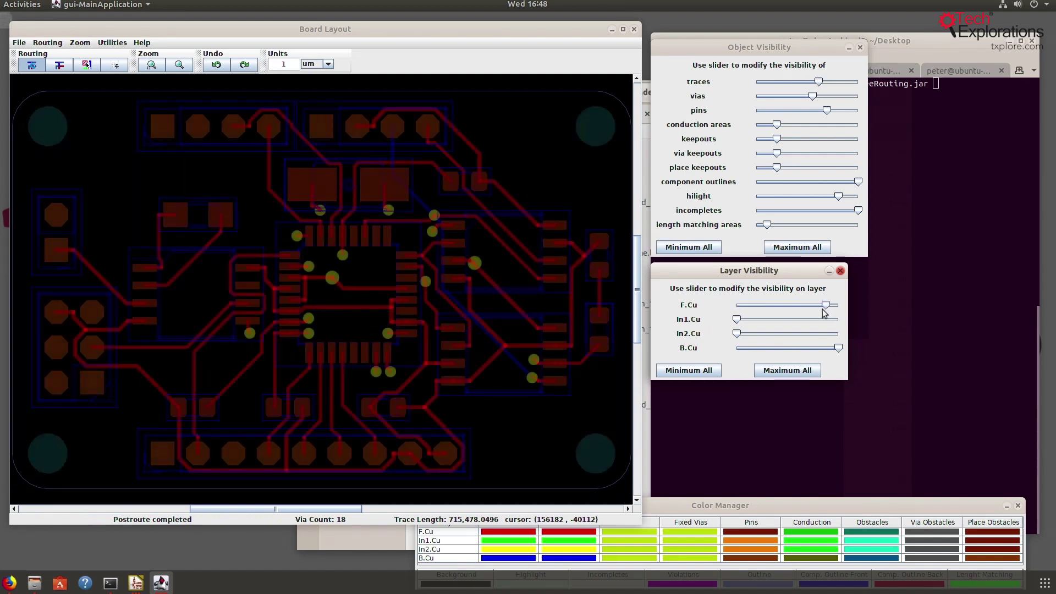
left_click_drag(738, 320, 840, 334)
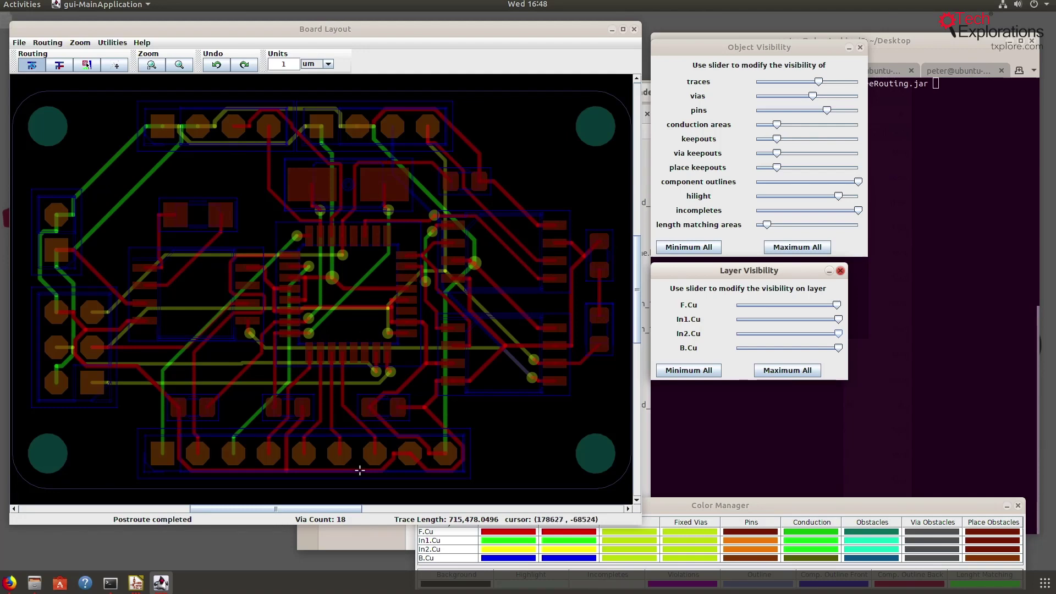
left_click(92, 48)
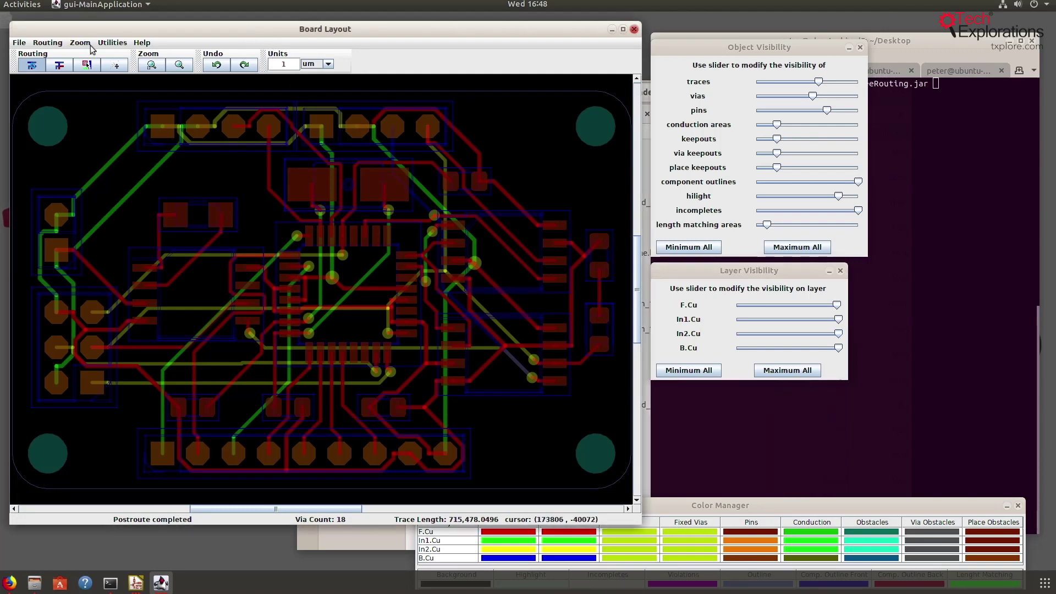
Export the FreeRouting result as a Specctra session file, saving the routing rules with it
left_click(20, 43)
mouse_move(27, 91)
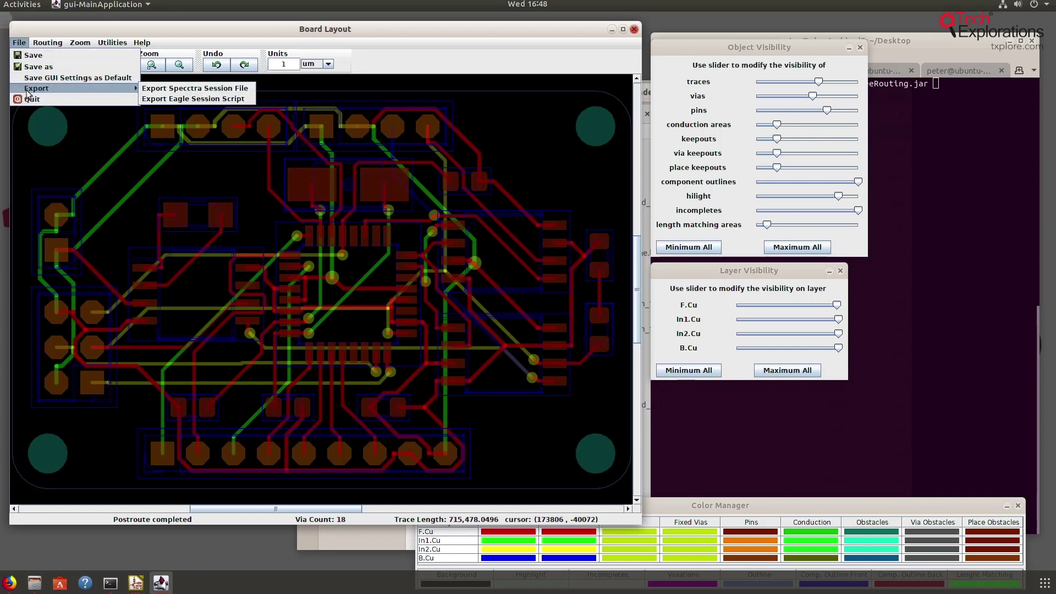
left_click(229, 92)
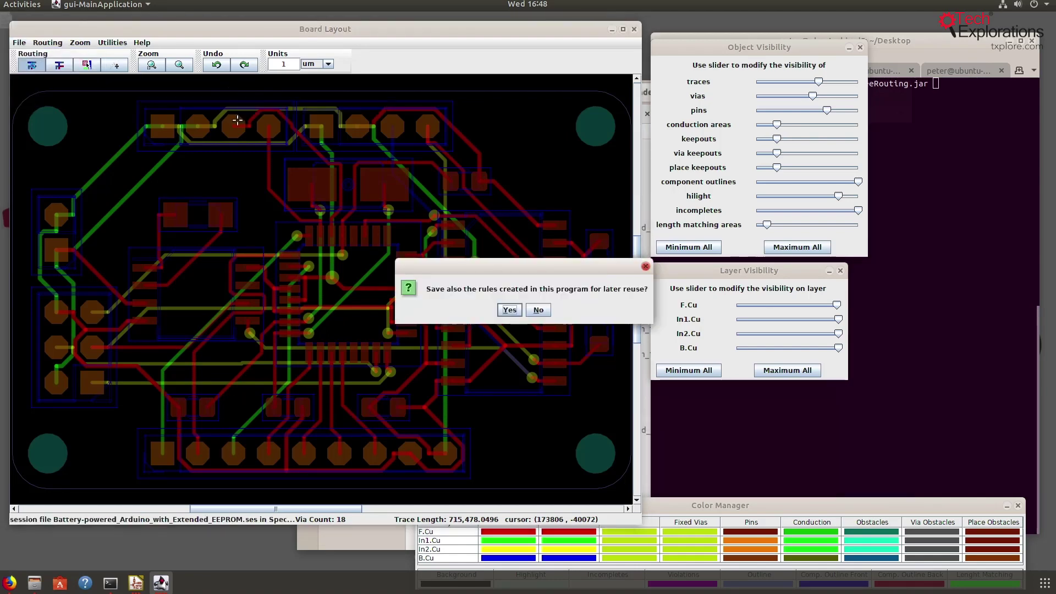
left_click(510, 310)
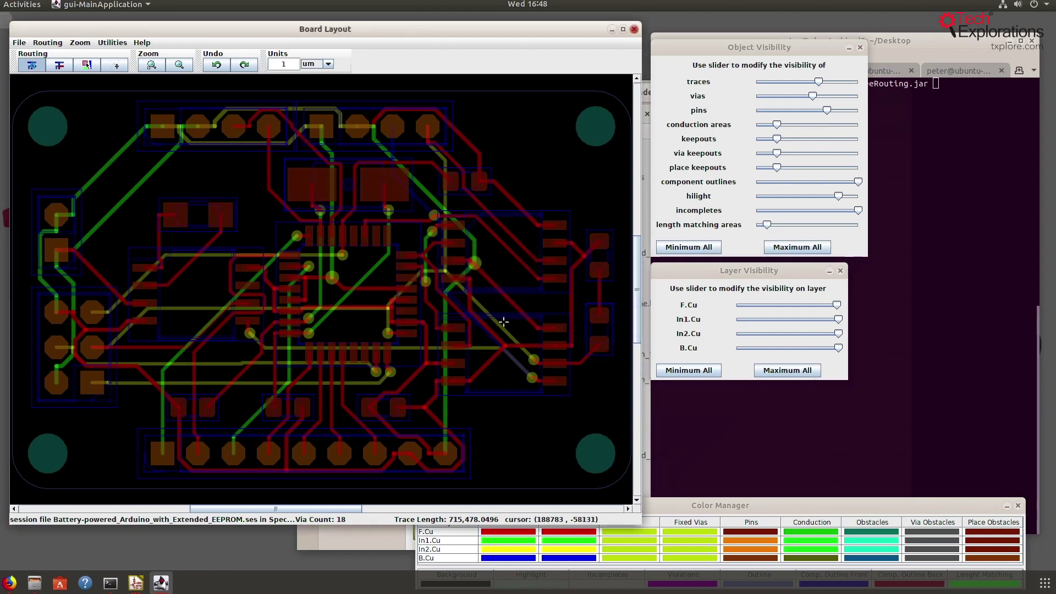
left_click(136, 583)
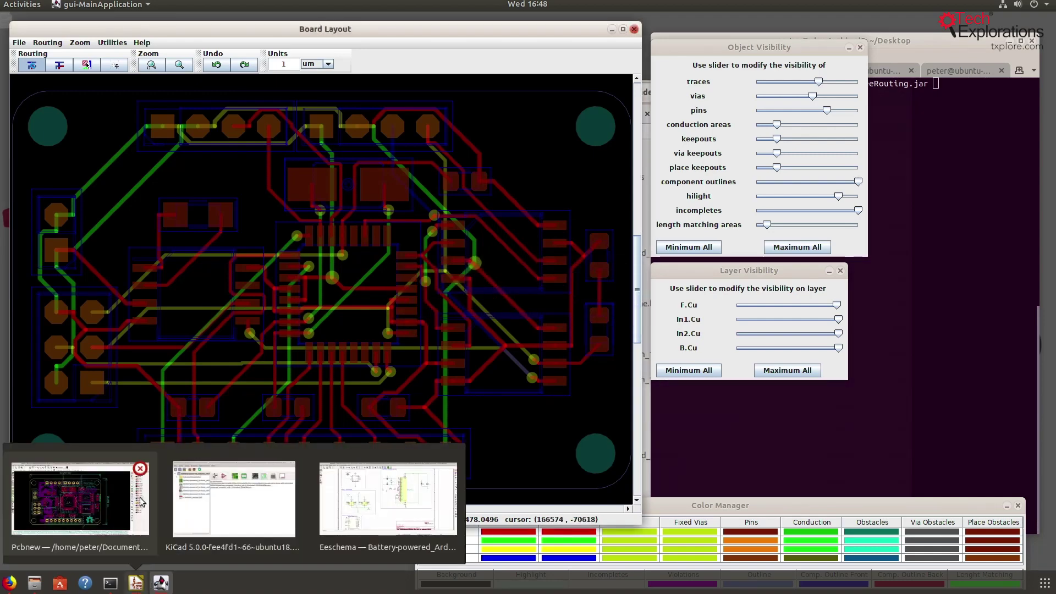
Import Battery-powered_Arduino_with_Extended_EEPROM.ses into the Pcbnew board as a Specctra session
left_click(92, 510)
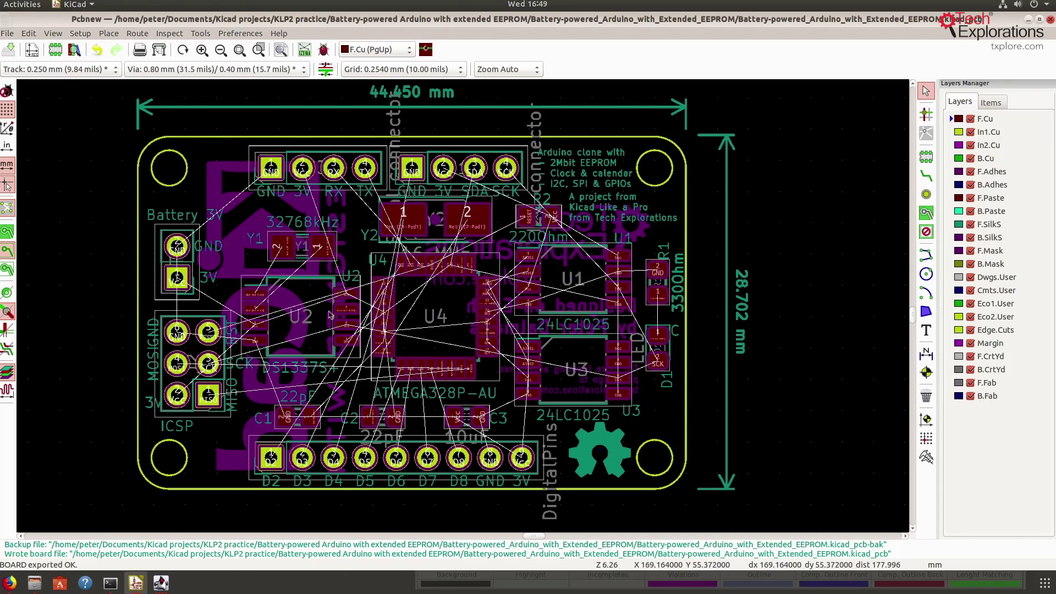
left_click(7, 34)
mouse_move(42, 107)
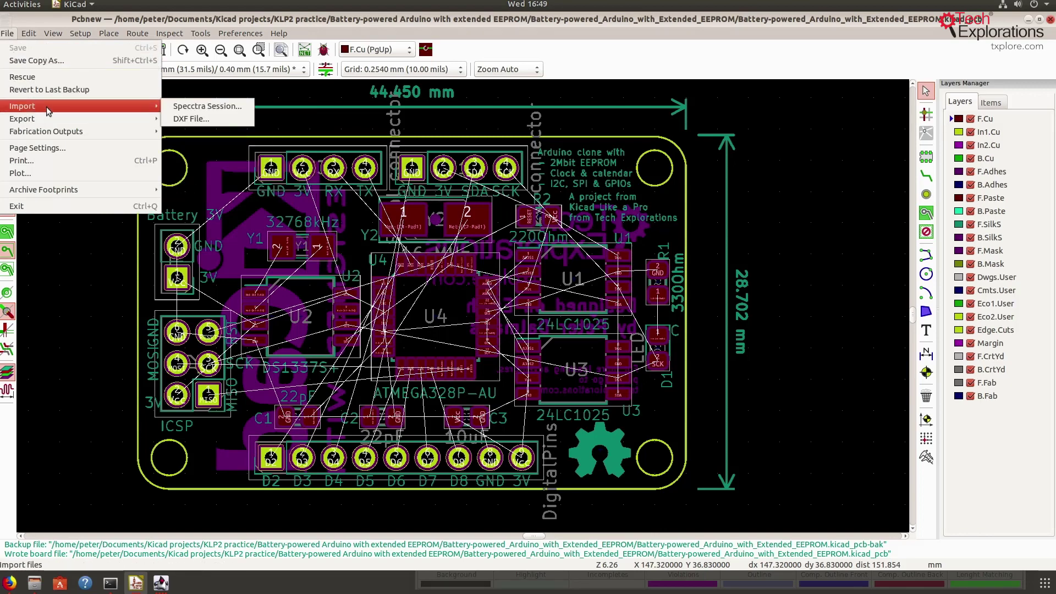
left_click(186, 108)
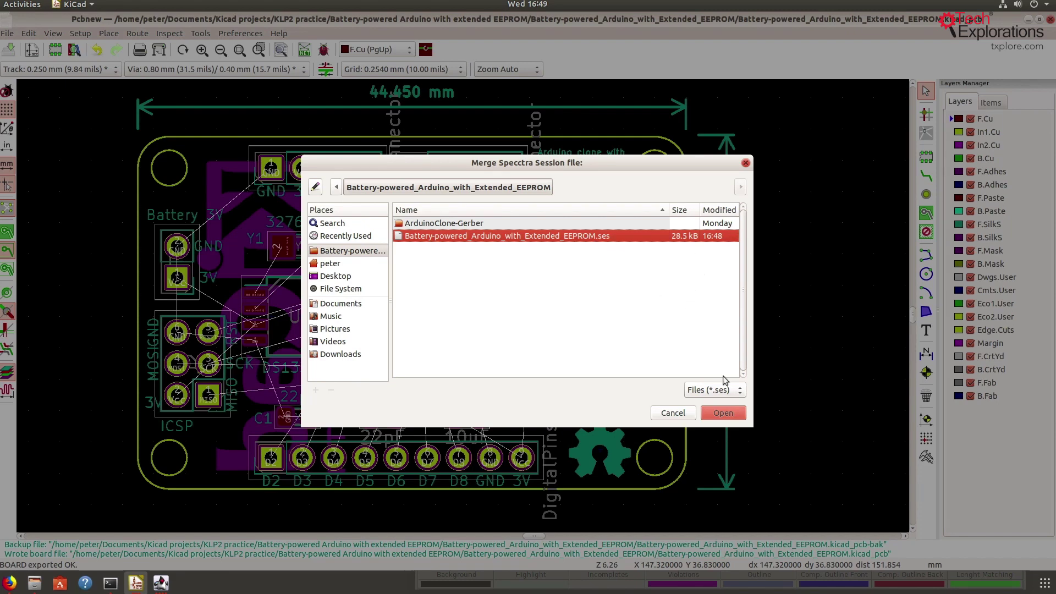
left_click(723, 414)
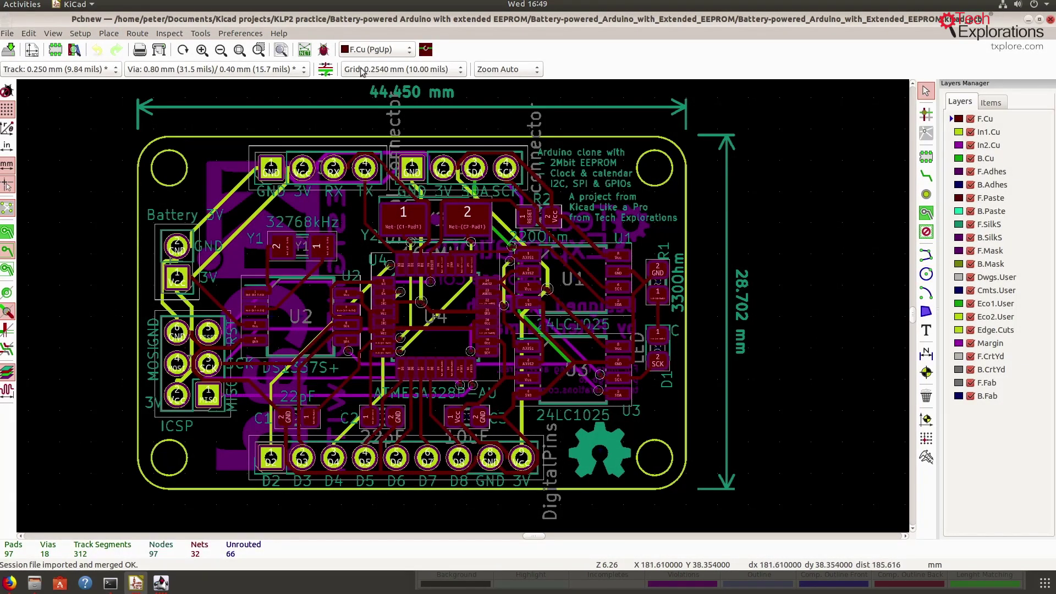
left_click(324, 50)
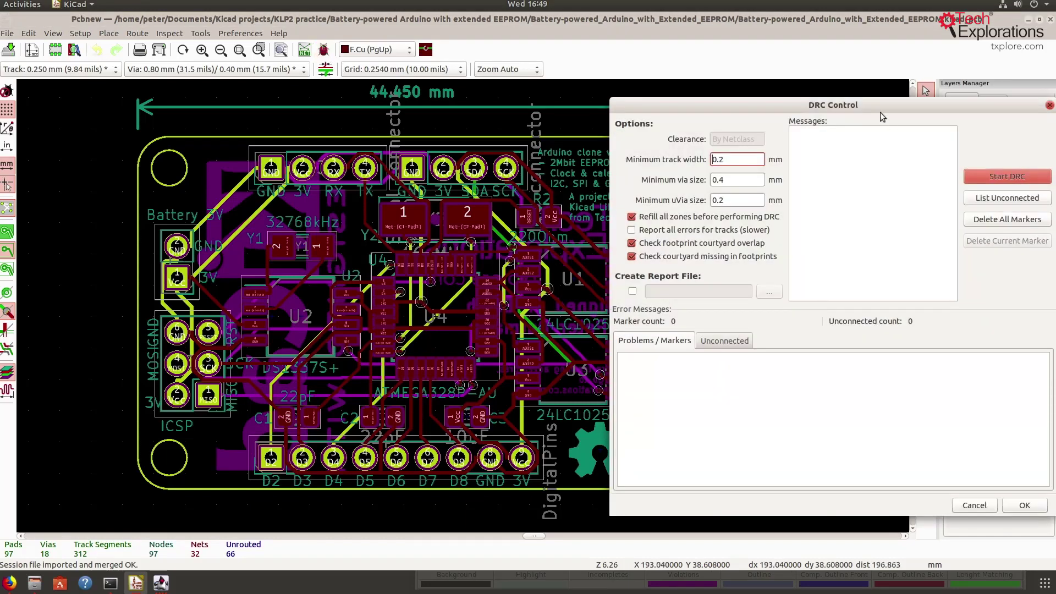
Run DRC, confirm 0 unconnected items and 3 missing-courtyard markers, then recentre the board
left_click(921, 160)
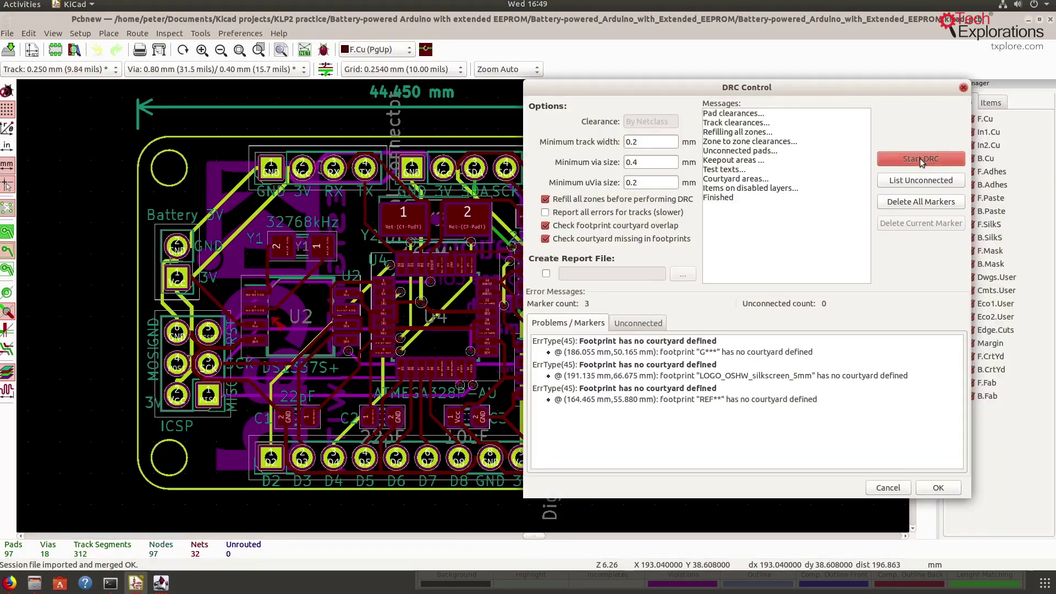
left_click(638, 329)
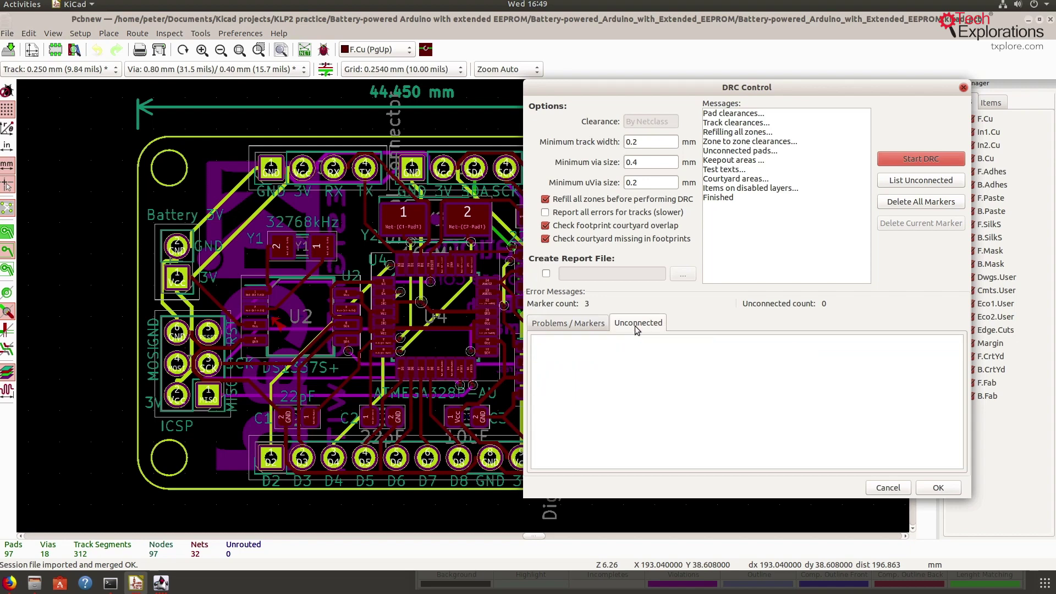
left_click(576, 325)
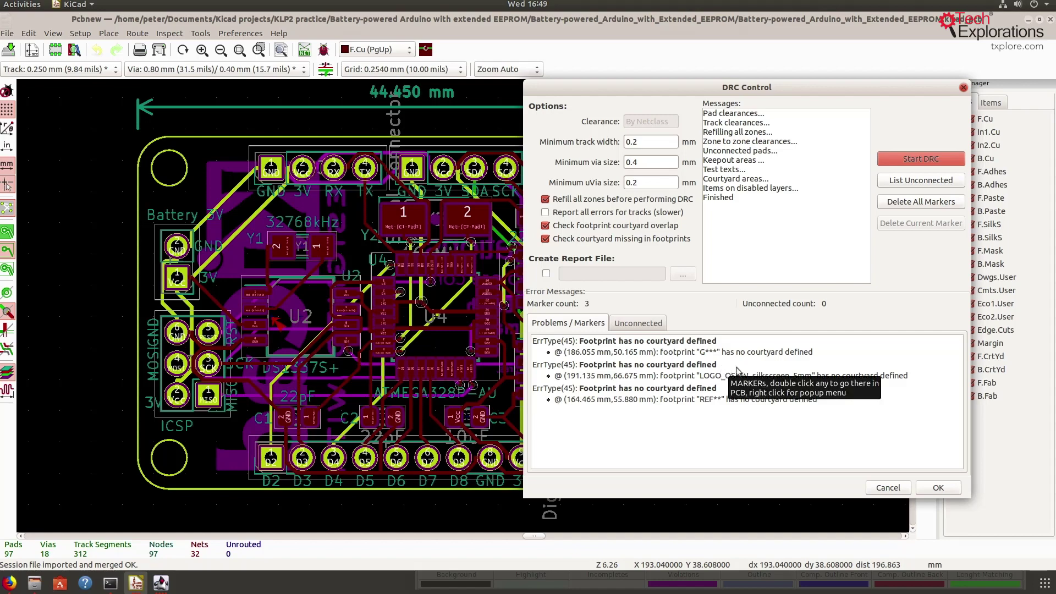
left_click(937, 488)
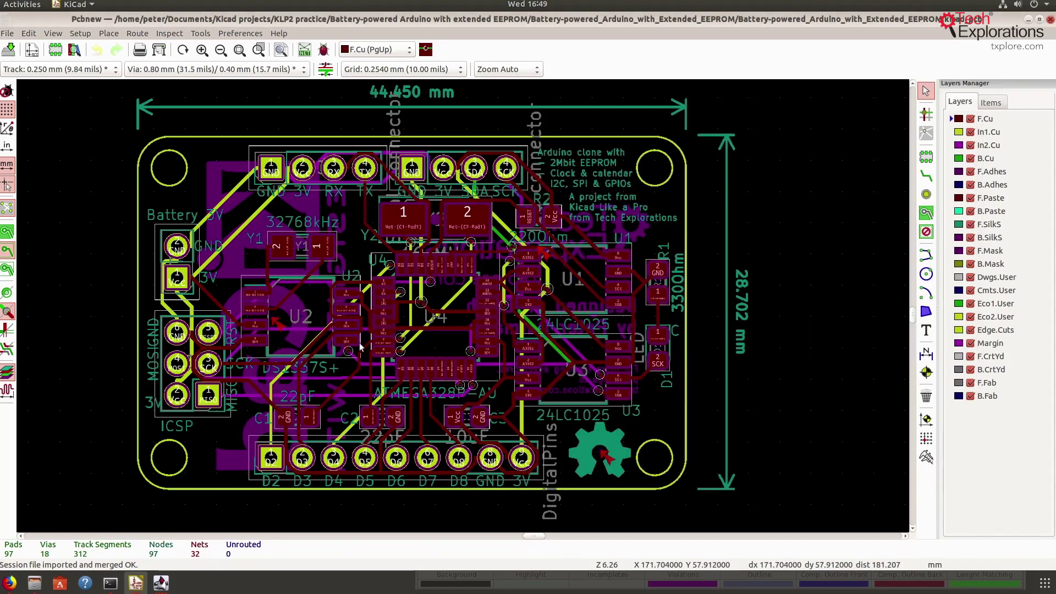
scroll(266, 325, "up", 3)
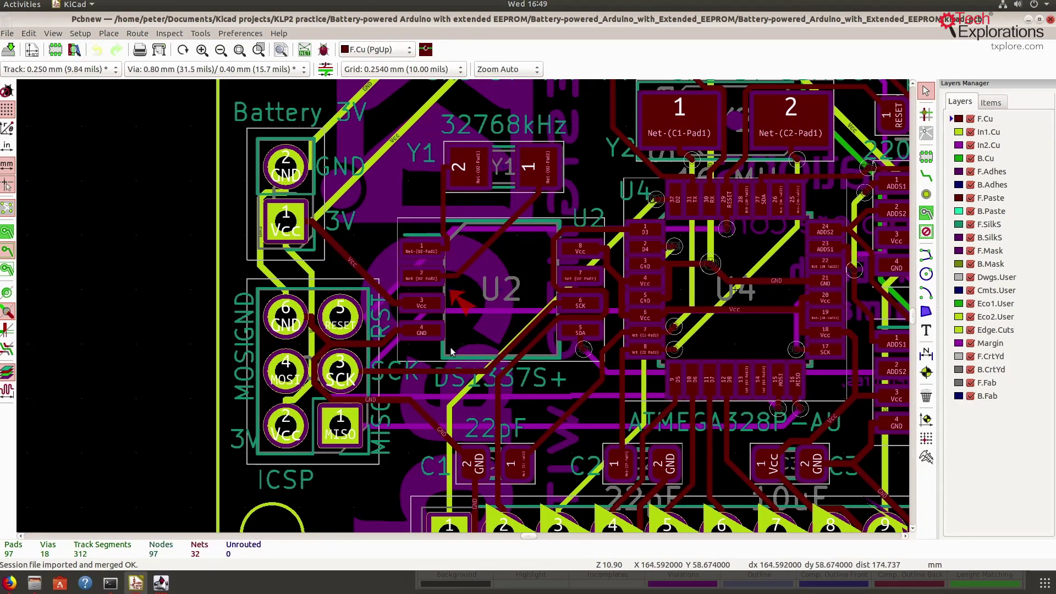
scroll(451, 352, "down", 4)
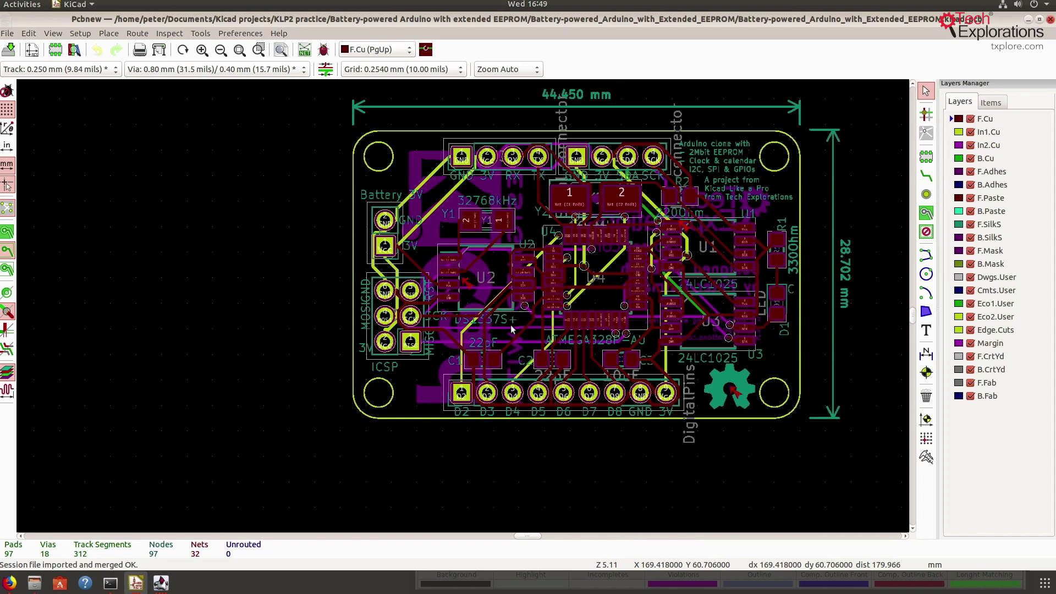
middle_click_drag(512, 329, 381, 348)
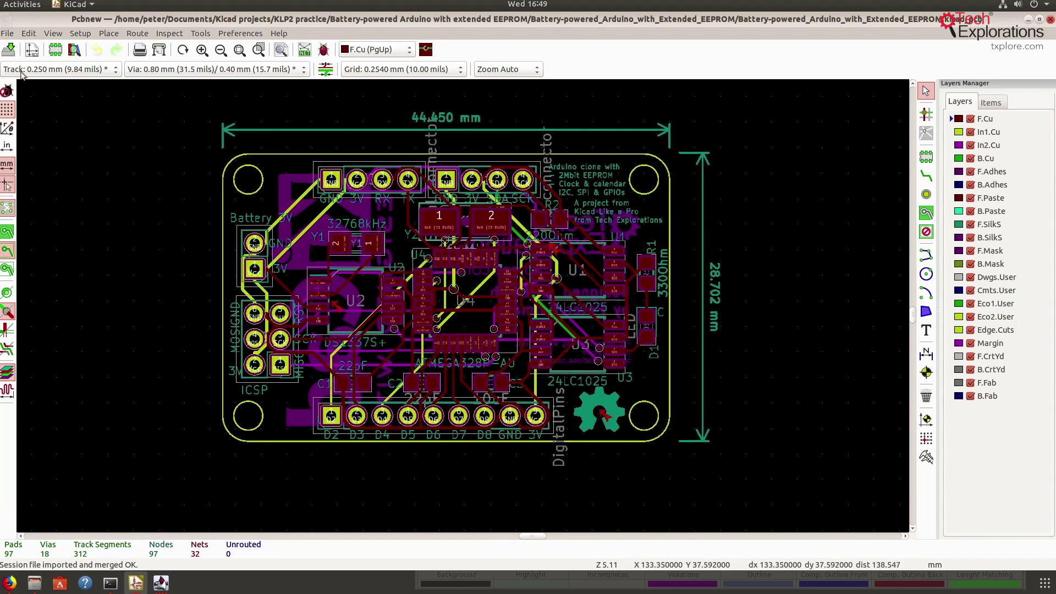
left_click(55, 38)
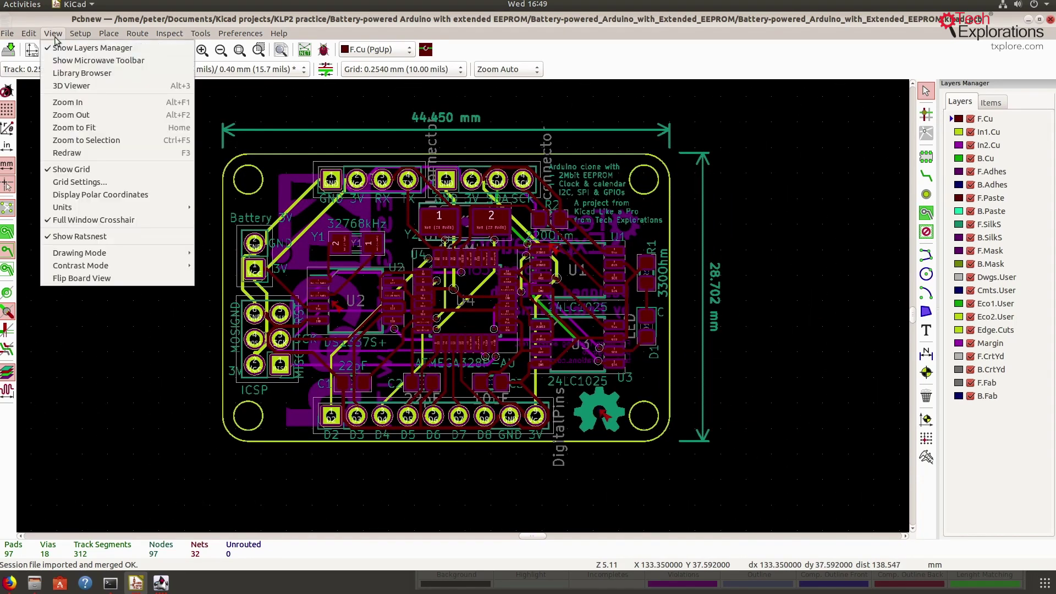
left_click(86, 97)
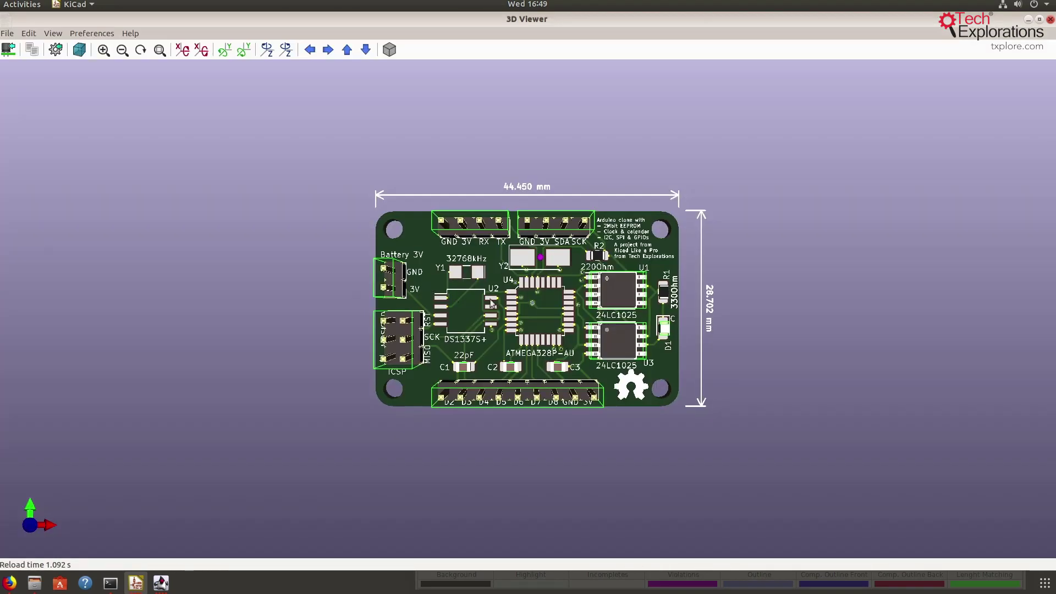
left_click_drag(491, 303, 616, 258)
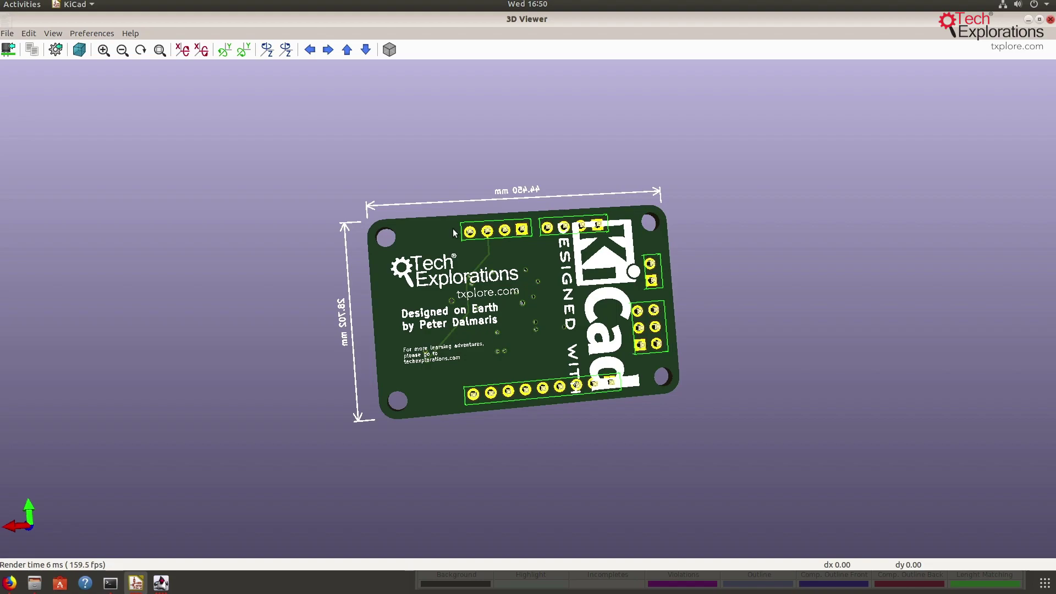
left_click_drag(410, 294, 580, 291)
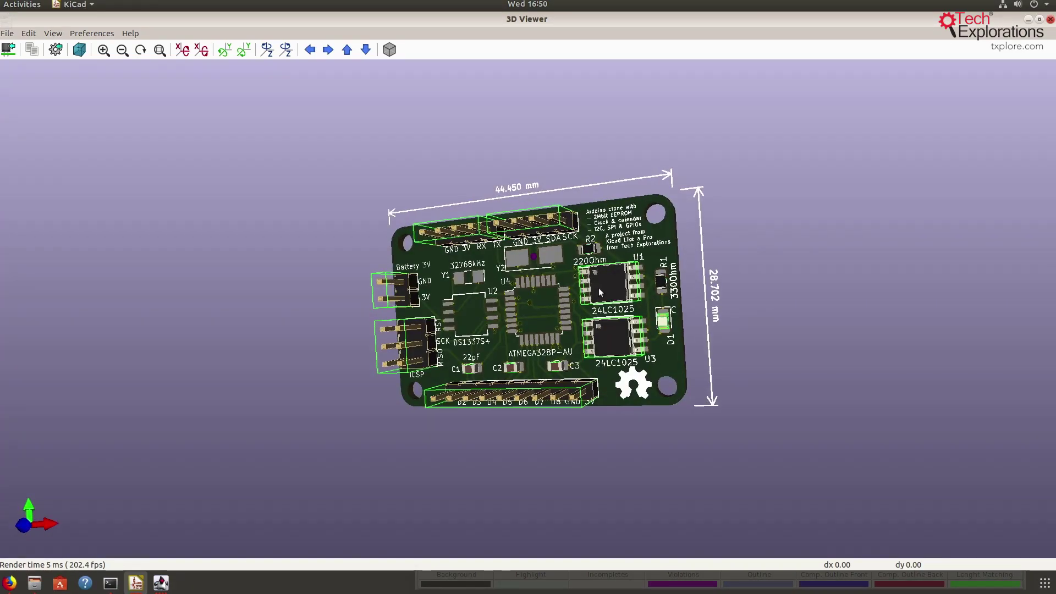
scroll(583, 286, "up", 5)
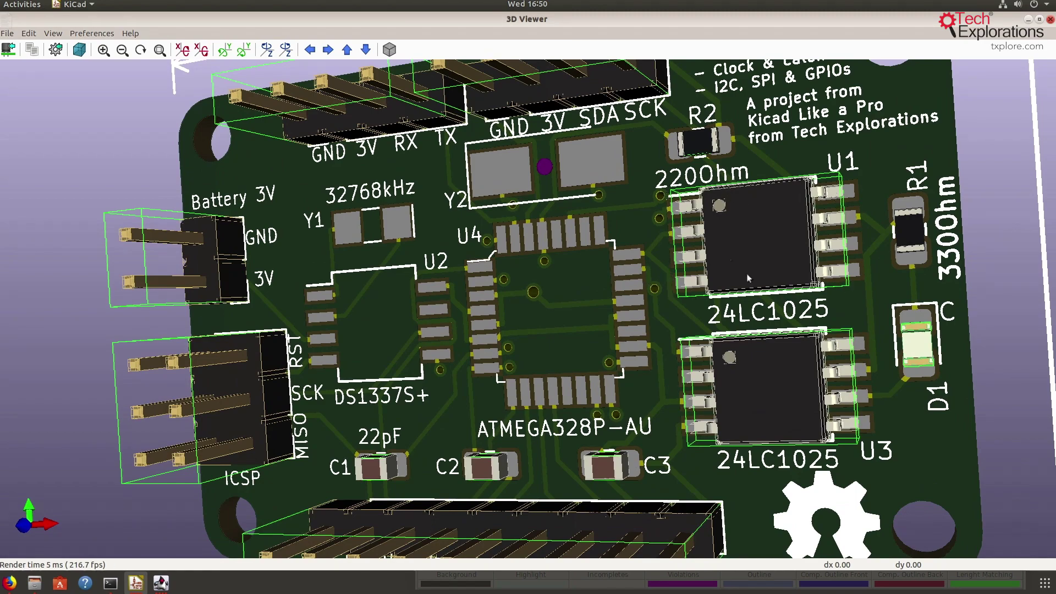
left_click_drag(742, 278, 562, 277)
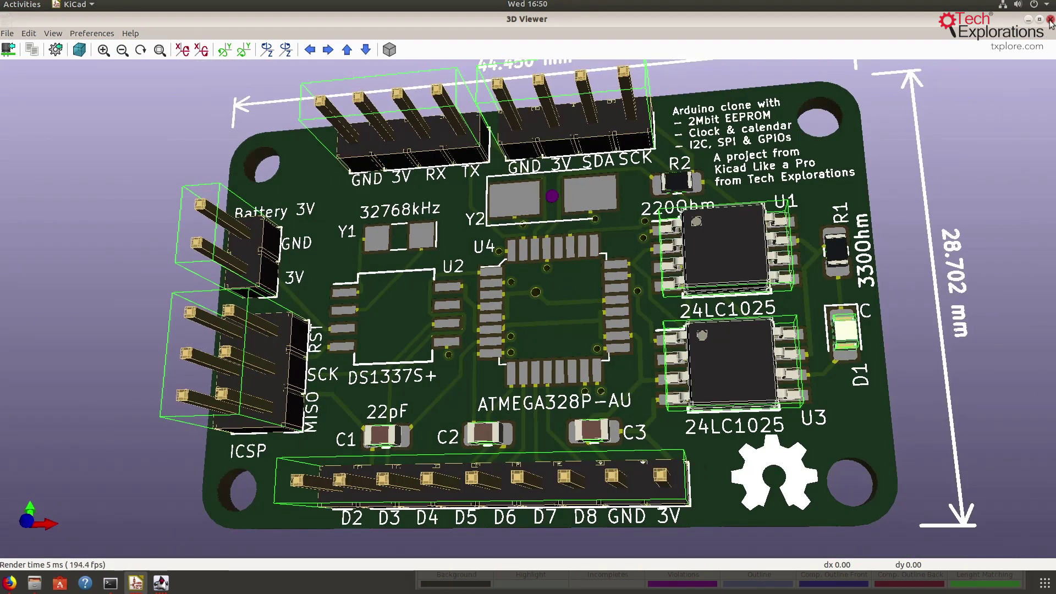
left_click(1051, 20)
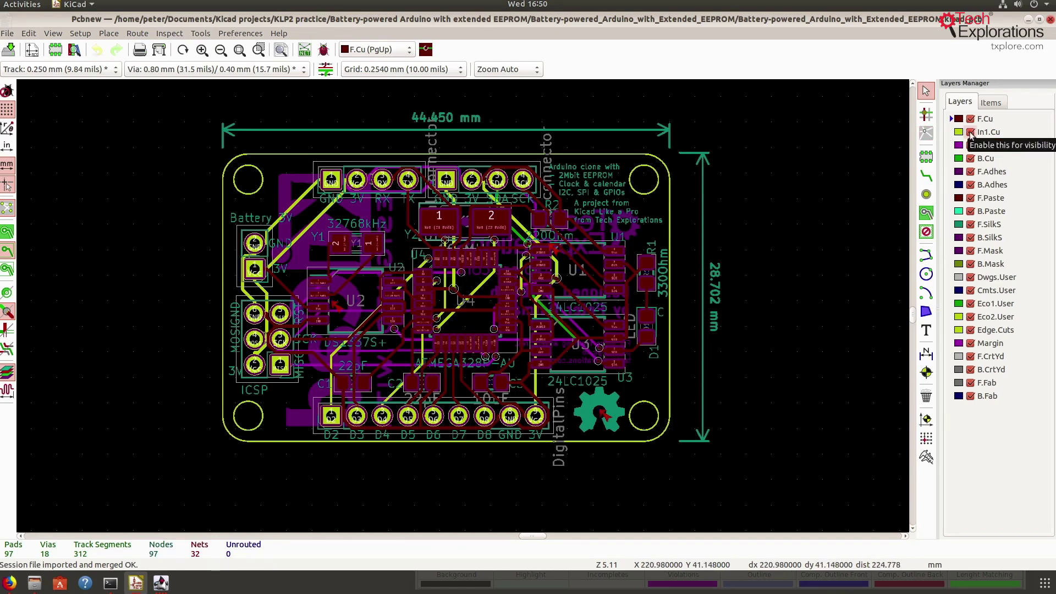
Save the autorouted four-layer Arduino board with Ctrl+S
key("ctrl+s")
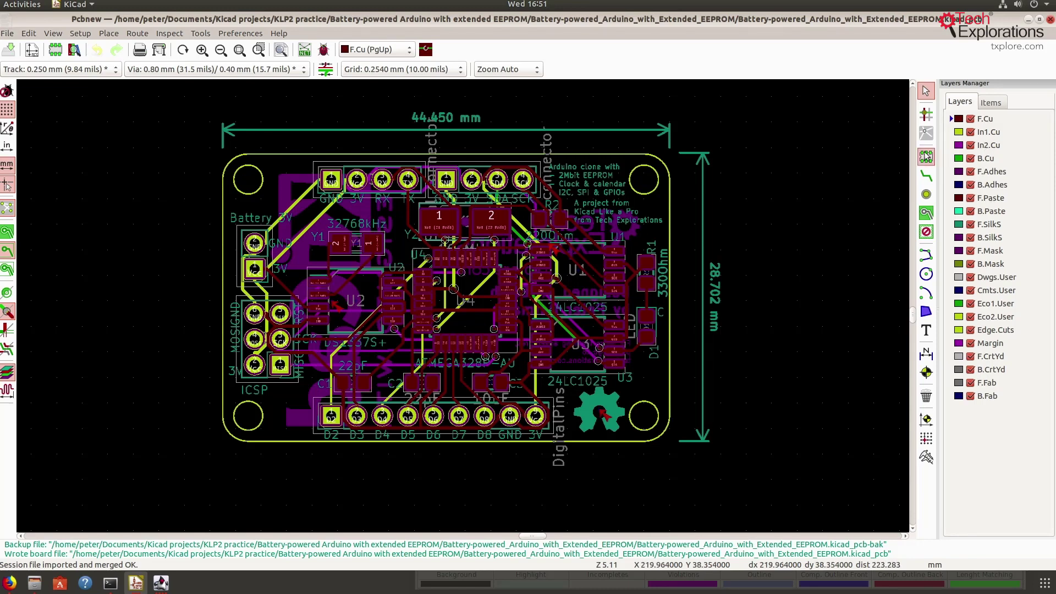
Start a filled zone at the board's top-left corner on B.Cu, assigned to the GND net
left_click(927, 213)
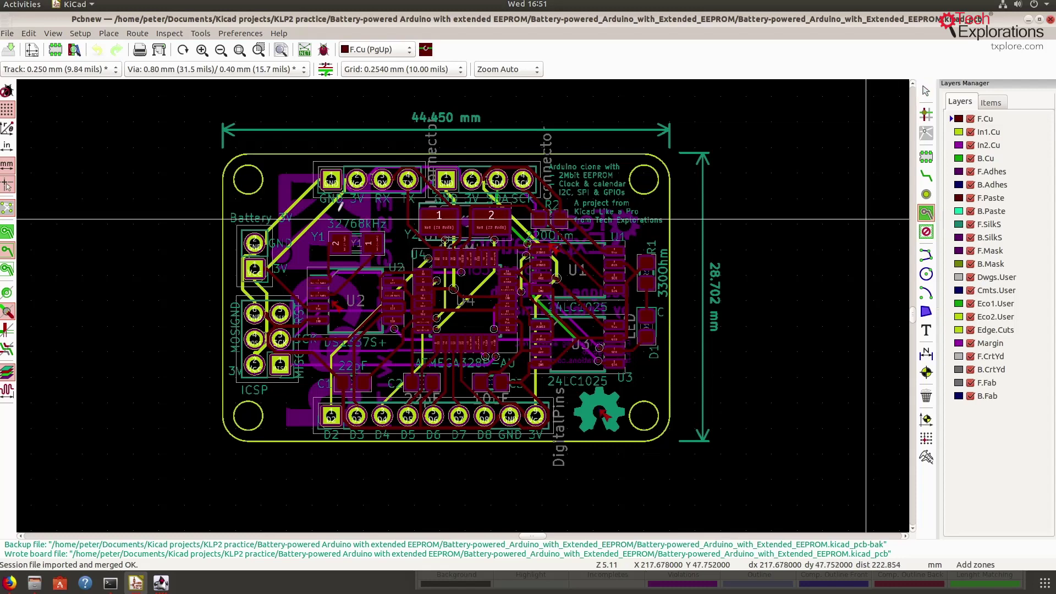
left_click(244, 157)
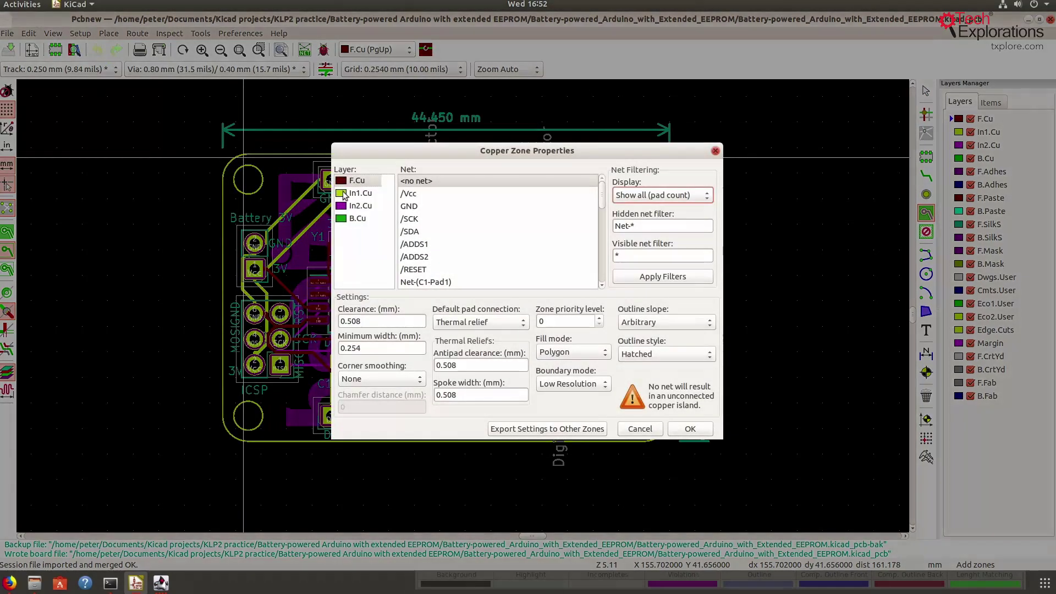
left_click(361, 218)
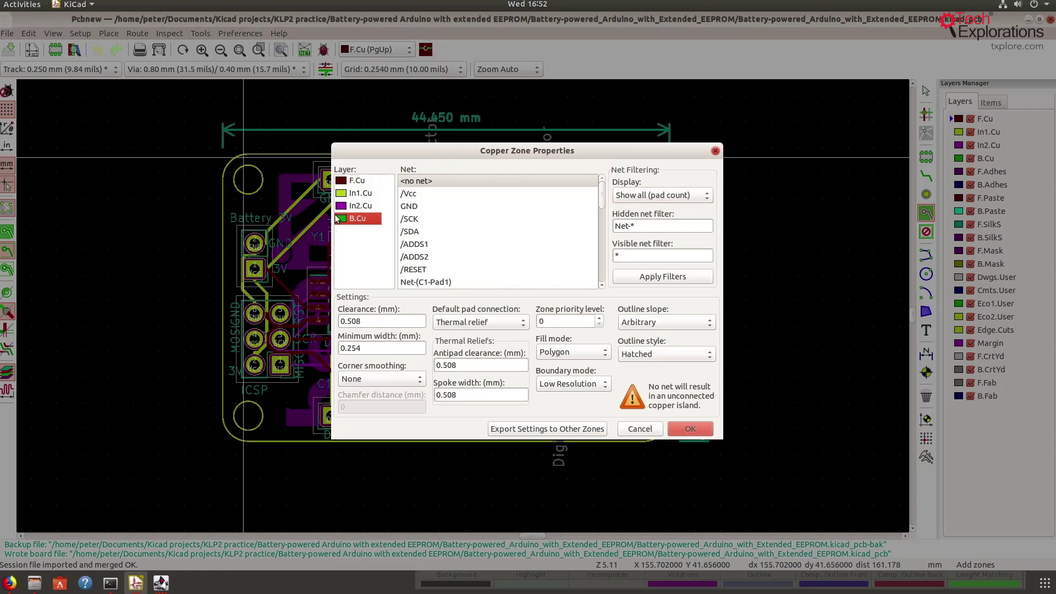
left_click(414, 209)
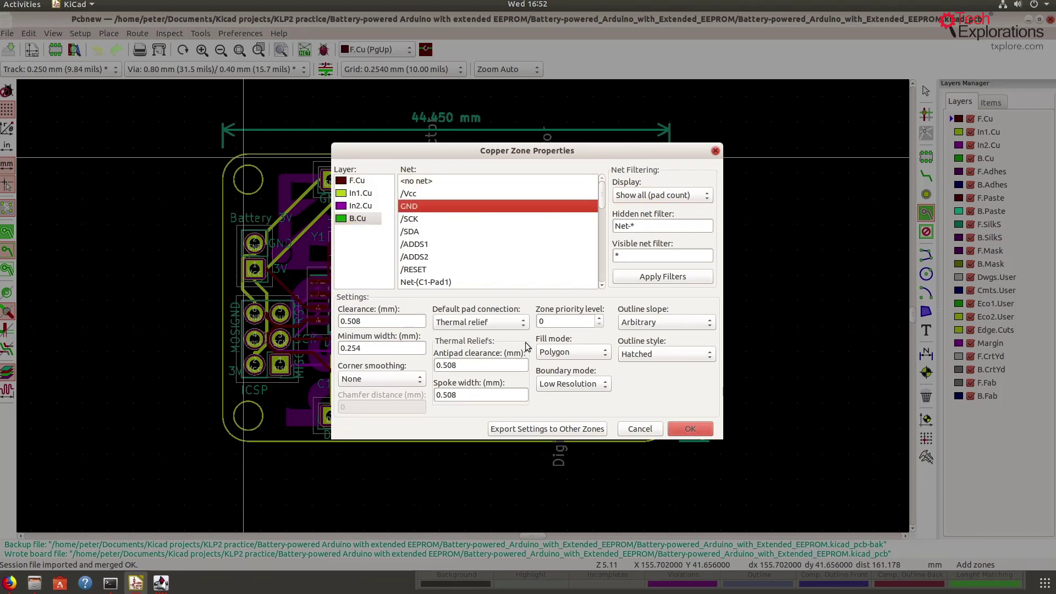
left_click(690, 431)
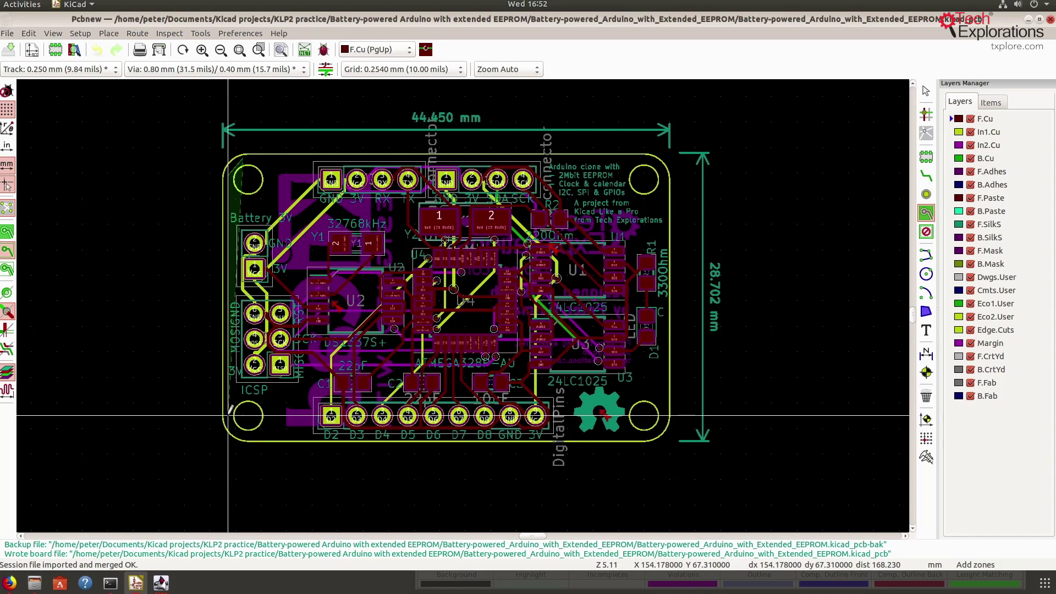
Trace the zone through the bottom-left, bottom-right and top-right corners, closing it at top-left
left_click(237, 439)
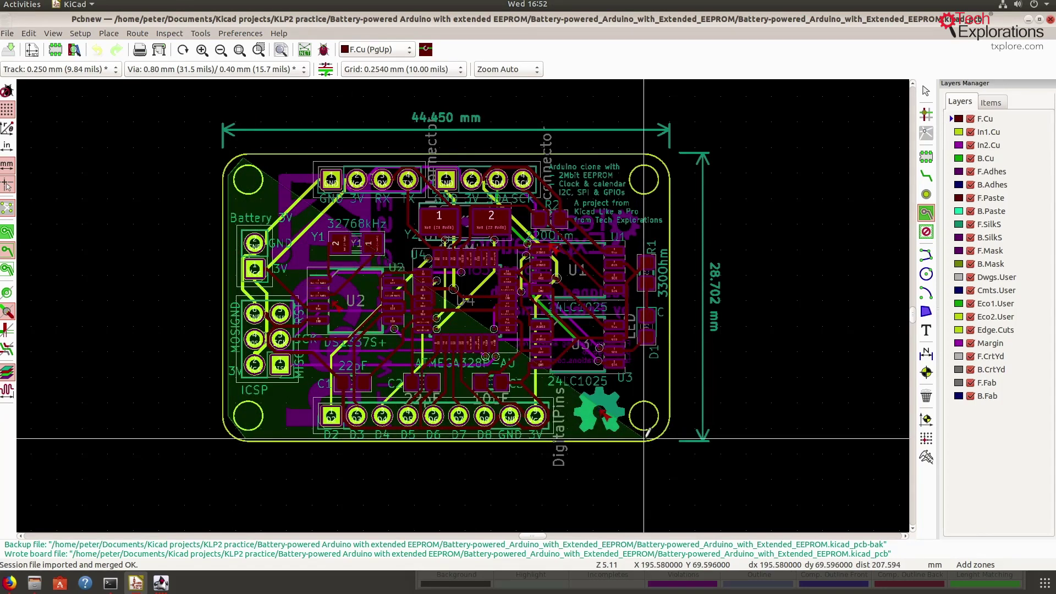
left_click(667, 421)
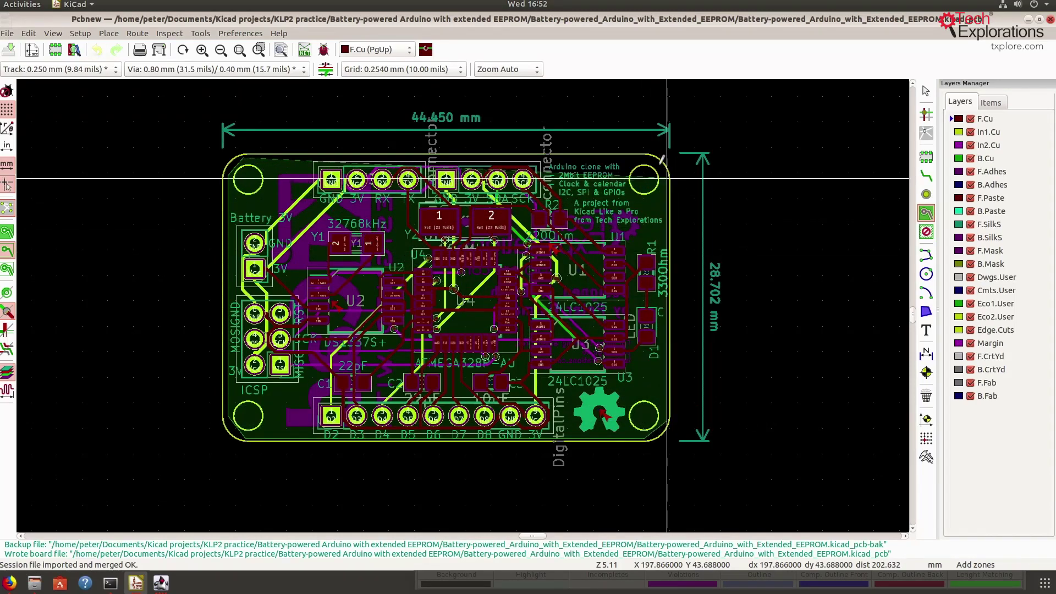
left_click(654, 160)
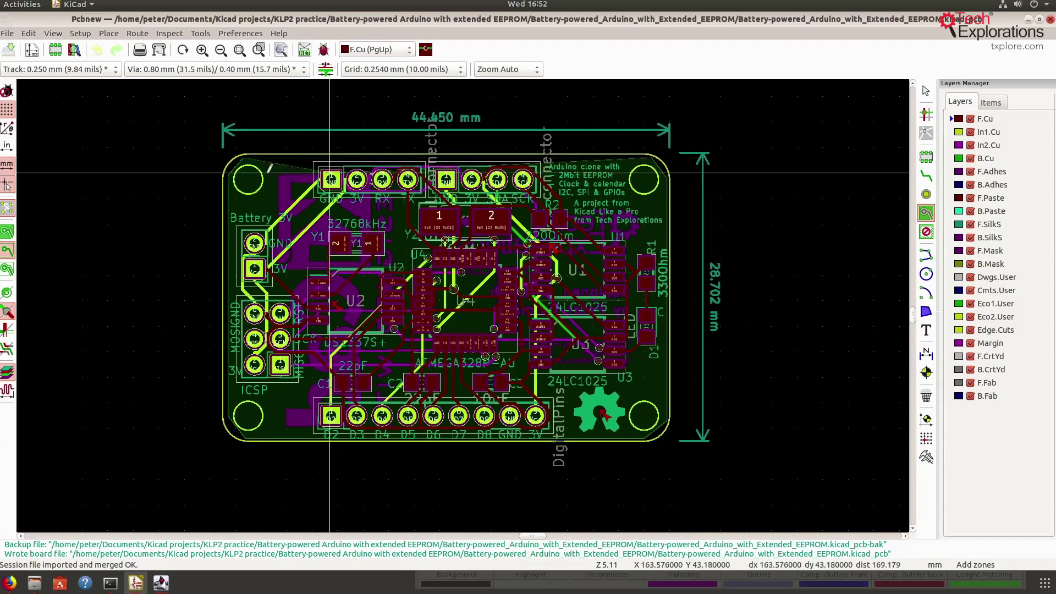
double_click(244, 158)
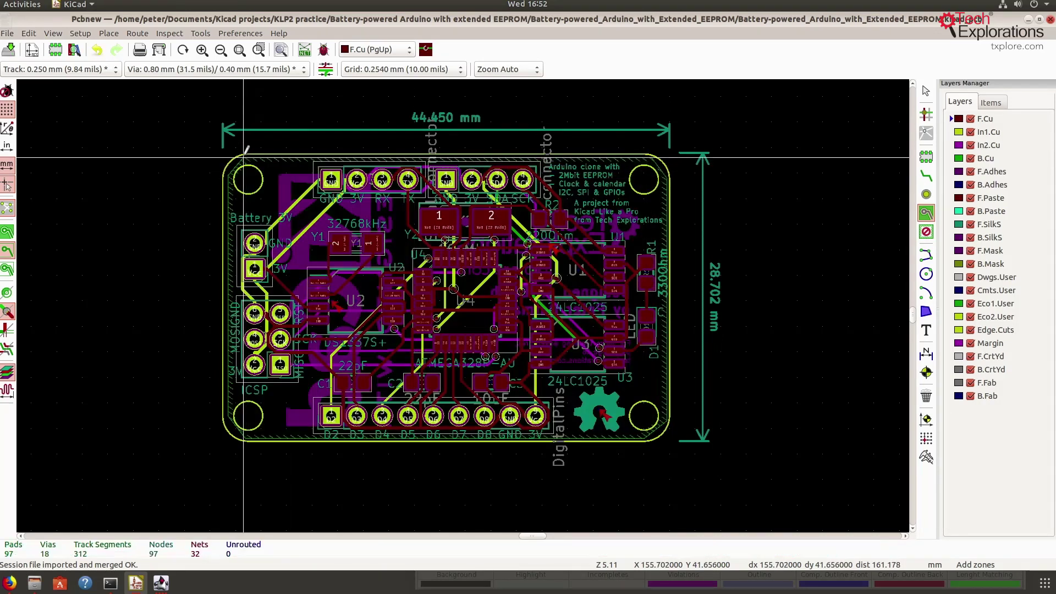
key("Escape")
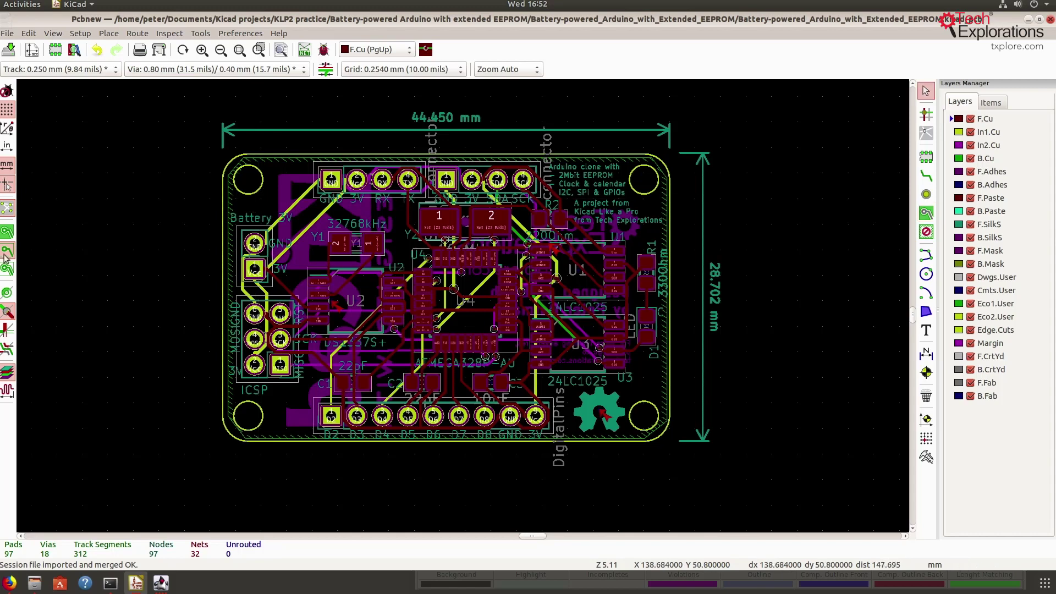
Fill the B.Cu GND zone with copper using the outline's Zones > Fill context command
right_click(228, 193)
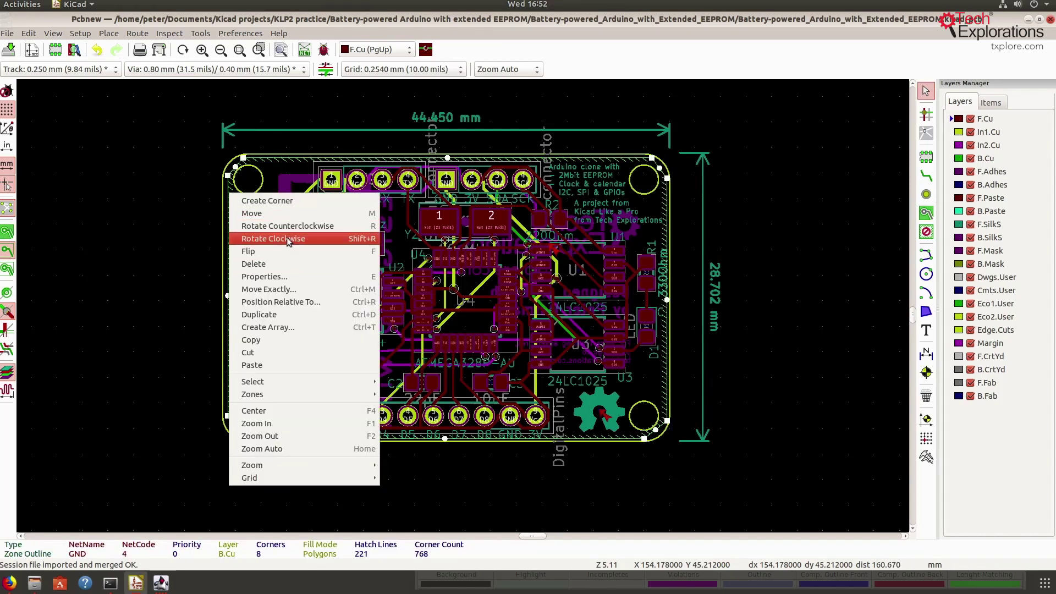
right_click(304, 163)
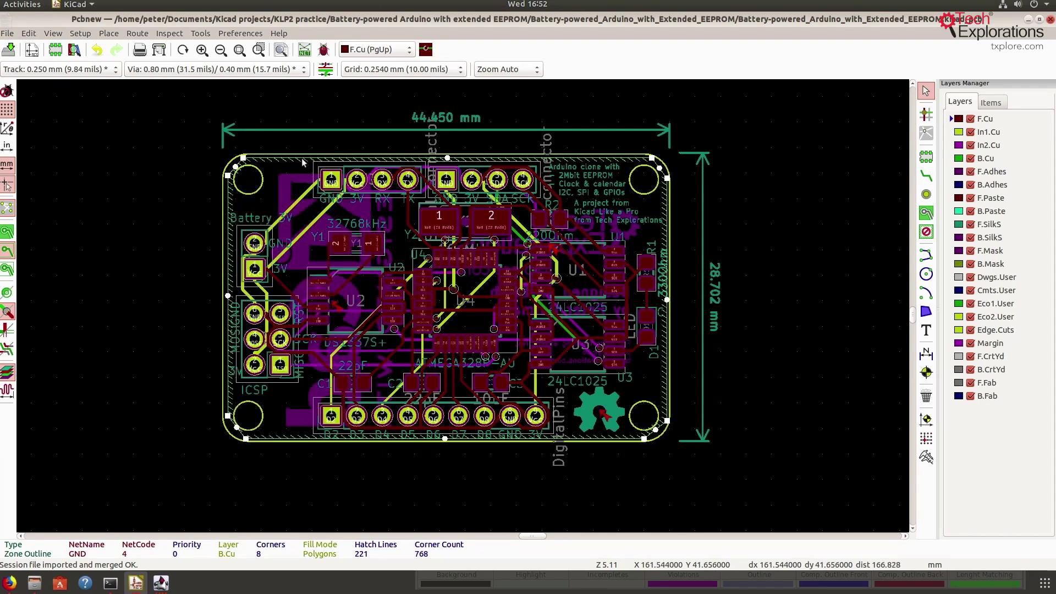
right_click(305, 163)
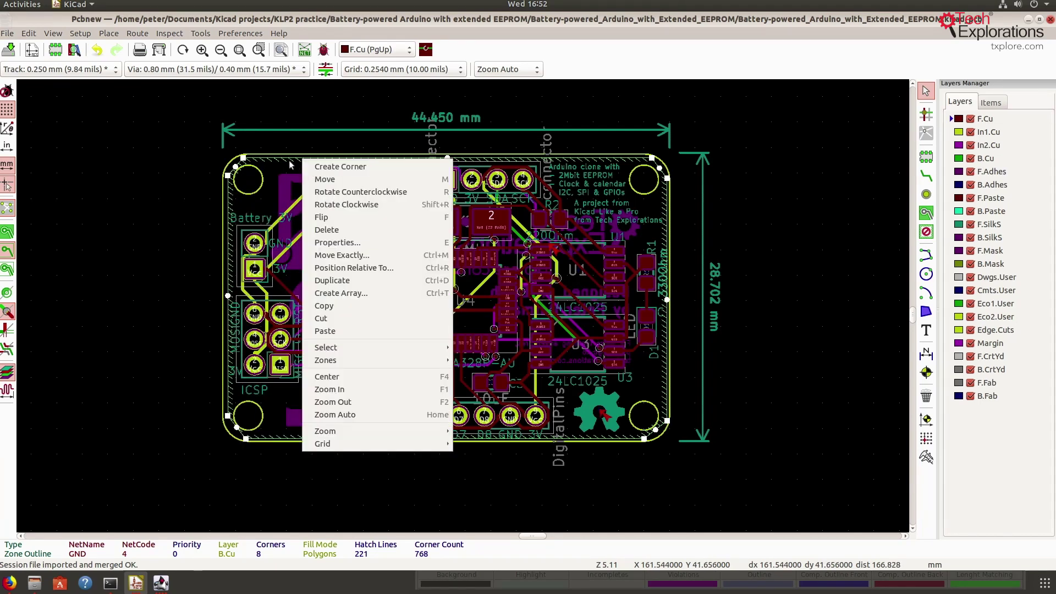
left_click(288, 162)
right_click(289, 163)
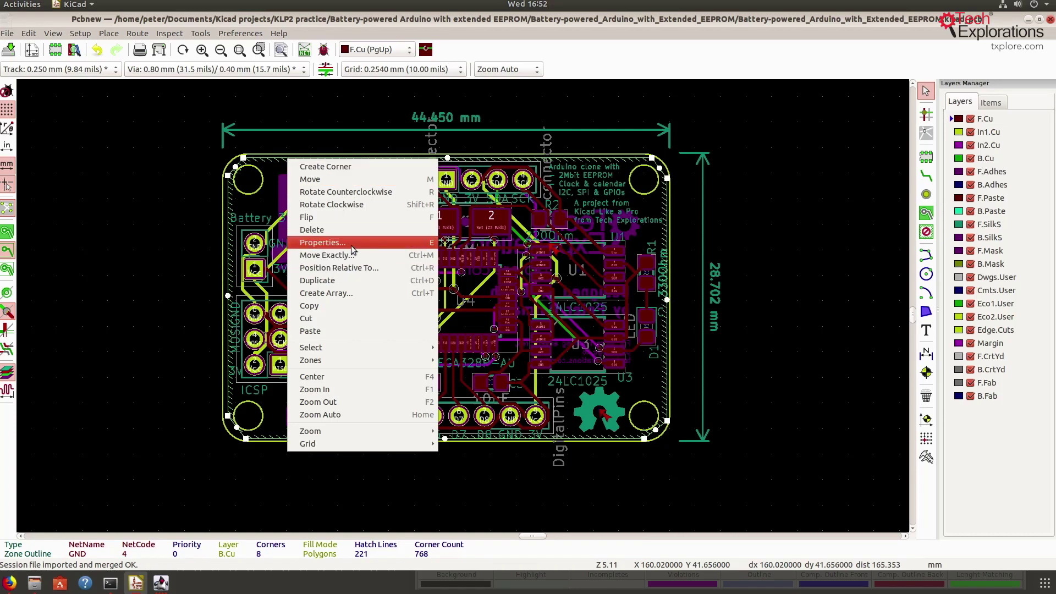
mouse_move(353, 360)
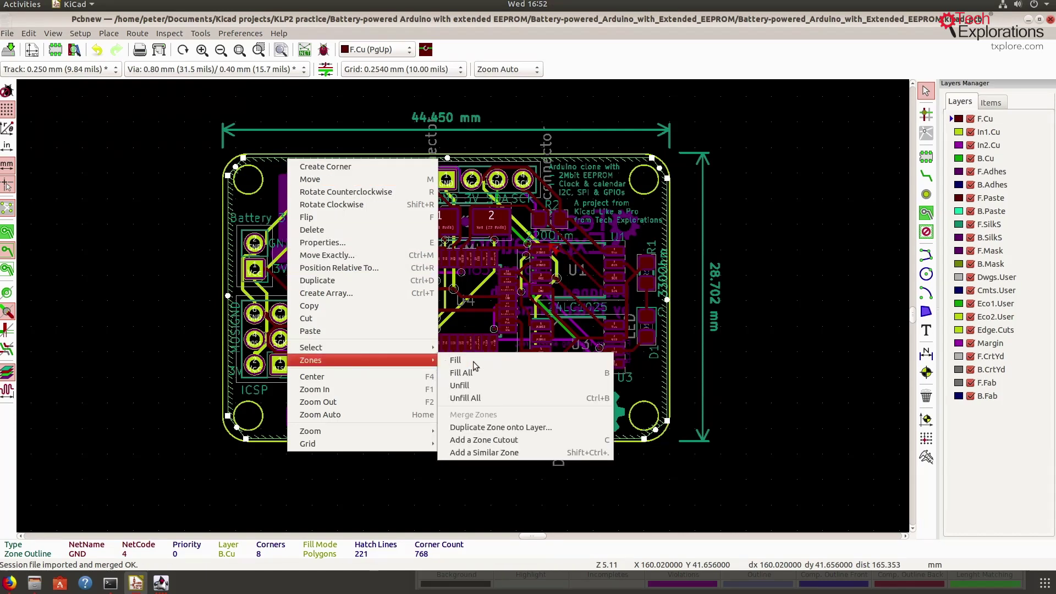
left_click(474, 366)
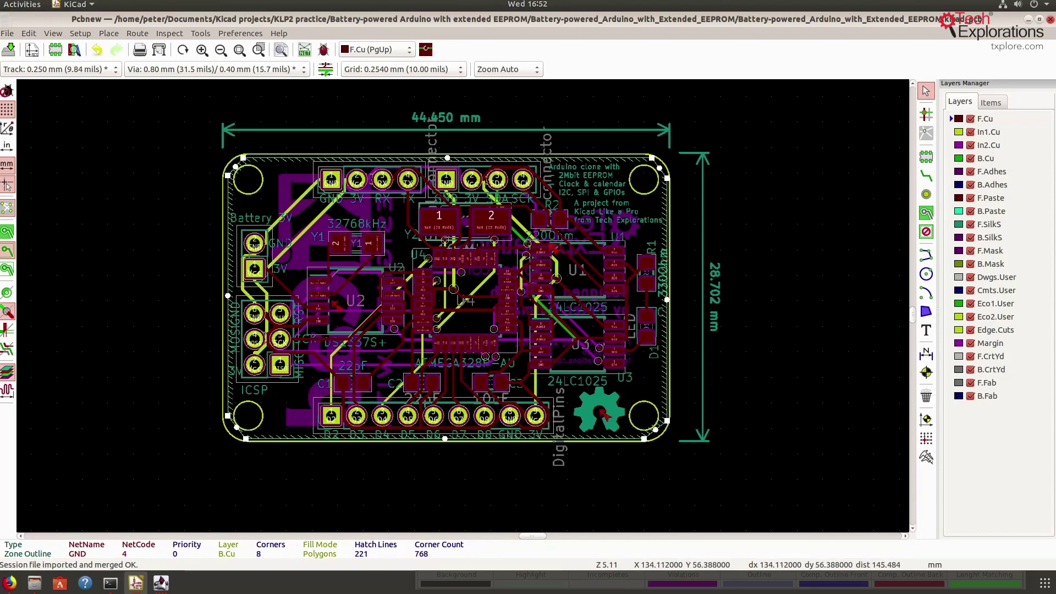
left_click(8, 231)
Toggle the zone fill display off and back on, then zoom into the pads
left_click(8, 251)
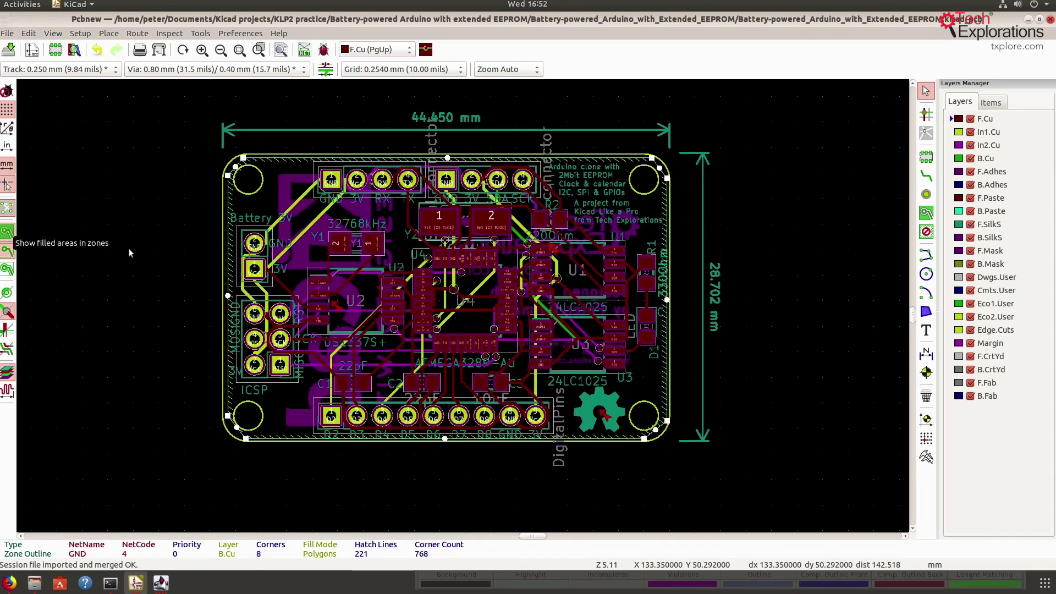
left_click(8, 231)
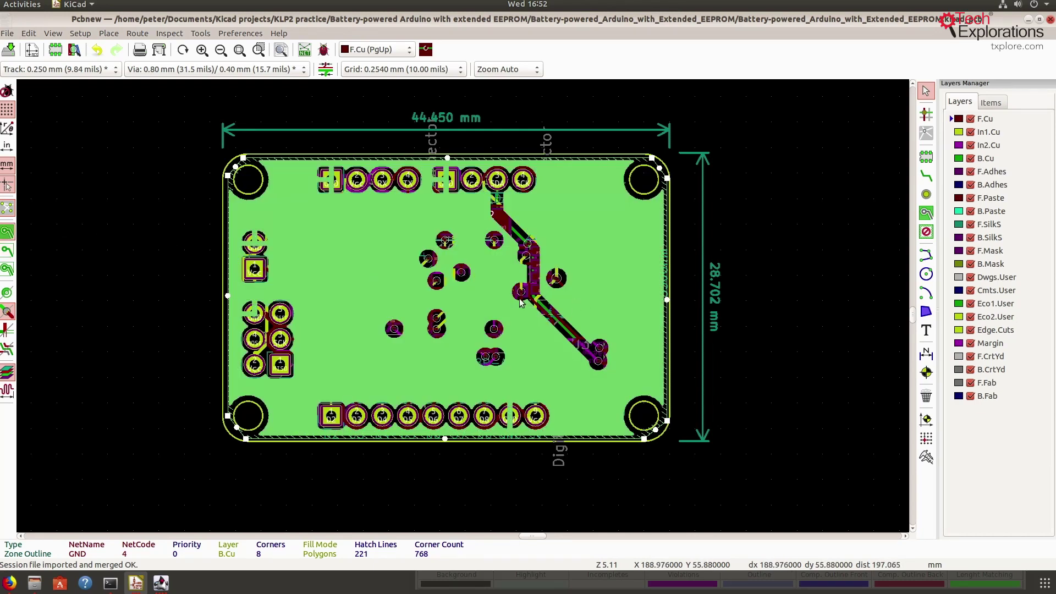
scroll(435, 201, "up", 3)
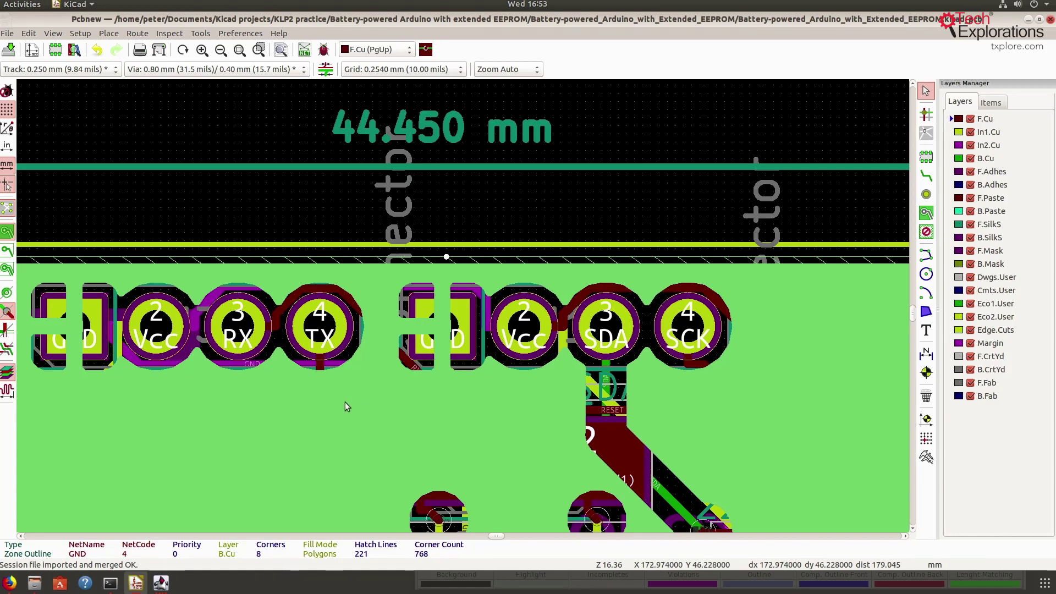
scroll(286, 385, "left", 5)
scroll(286, 385, "down", 3)
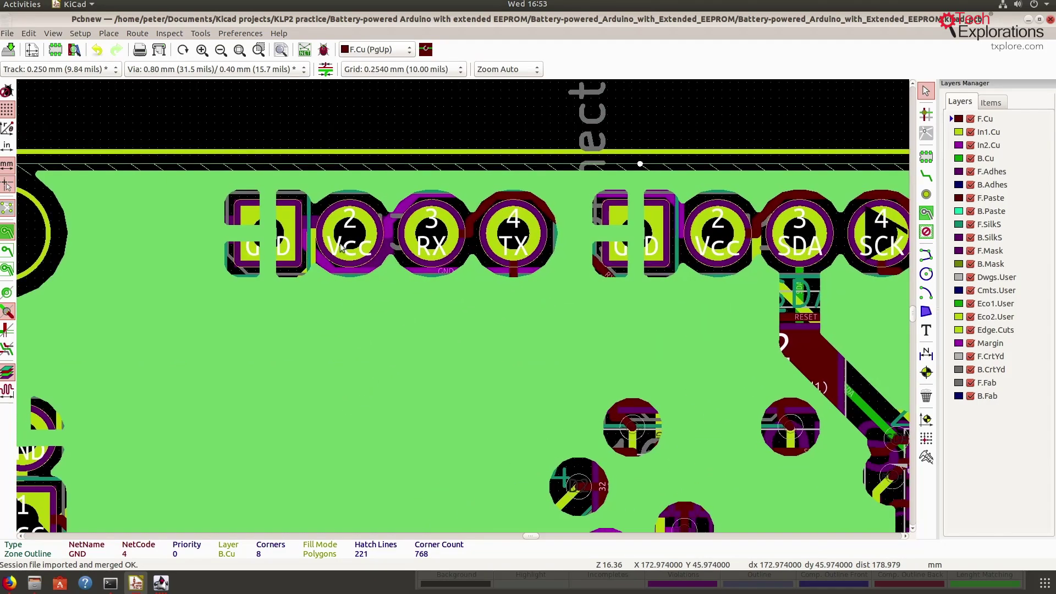
scroll(275, 297, "left", 5)
scroll(275, 297, "down", 5)
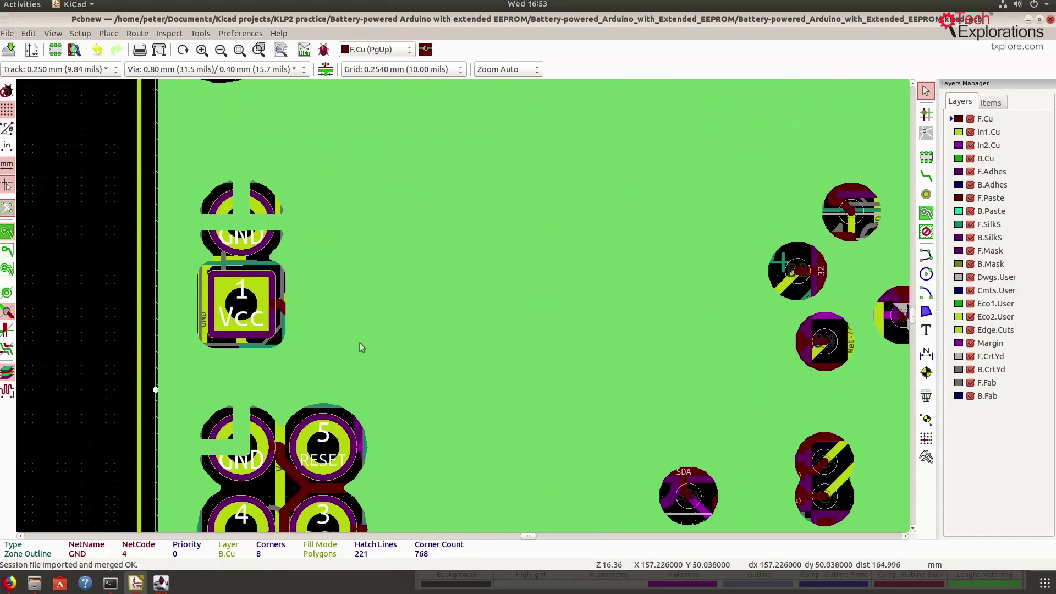
scroll(391, 291, "down", 3)
scroll(308, 275, "down", 2)
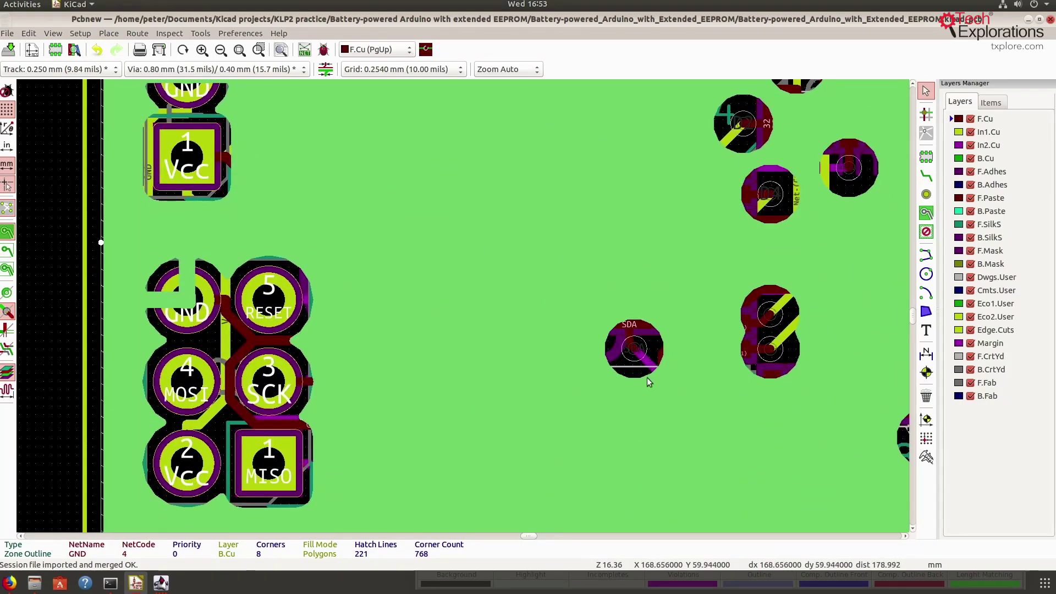
Inspect the fill clearances around the lower header, then fit the whole board in view
key("F4")
scroll(556, 314, "right", 2)
scroll(556, 313, "down", 2)
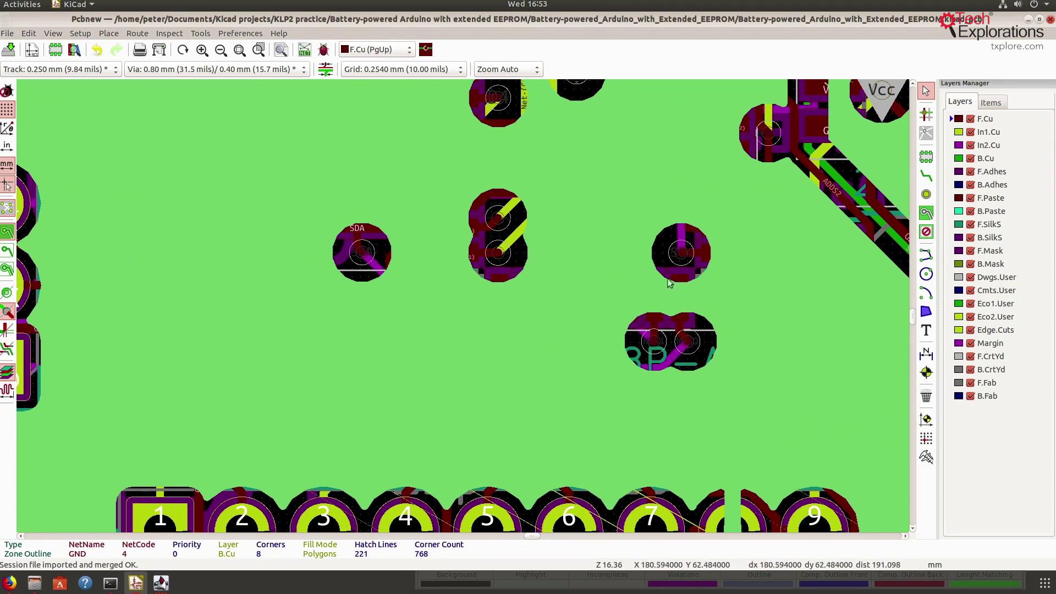
scroll(670, 225, "down", 4)
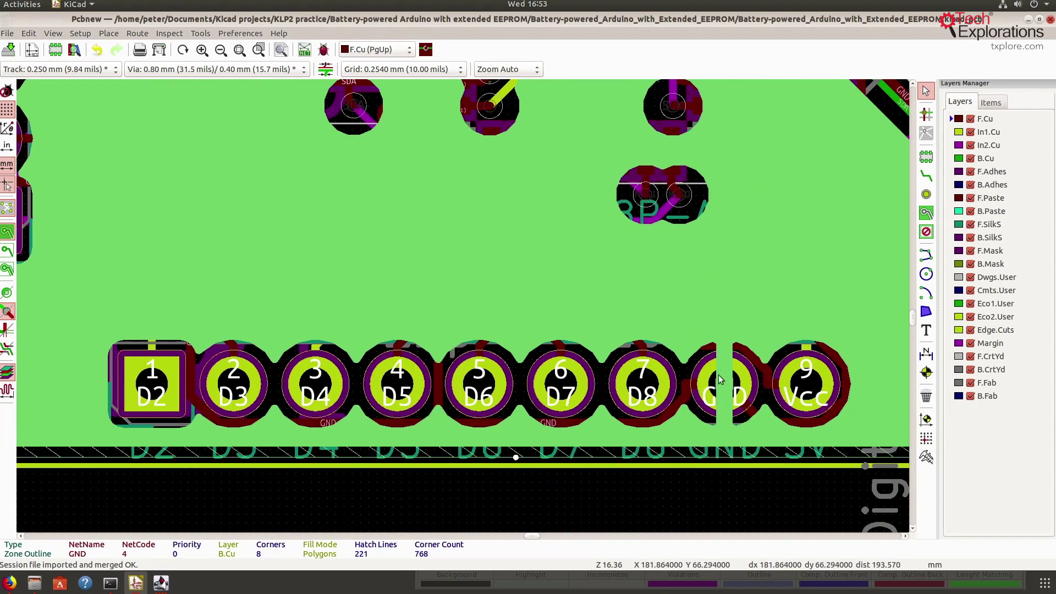
middle_click_drag(747, 273, 683, 289)
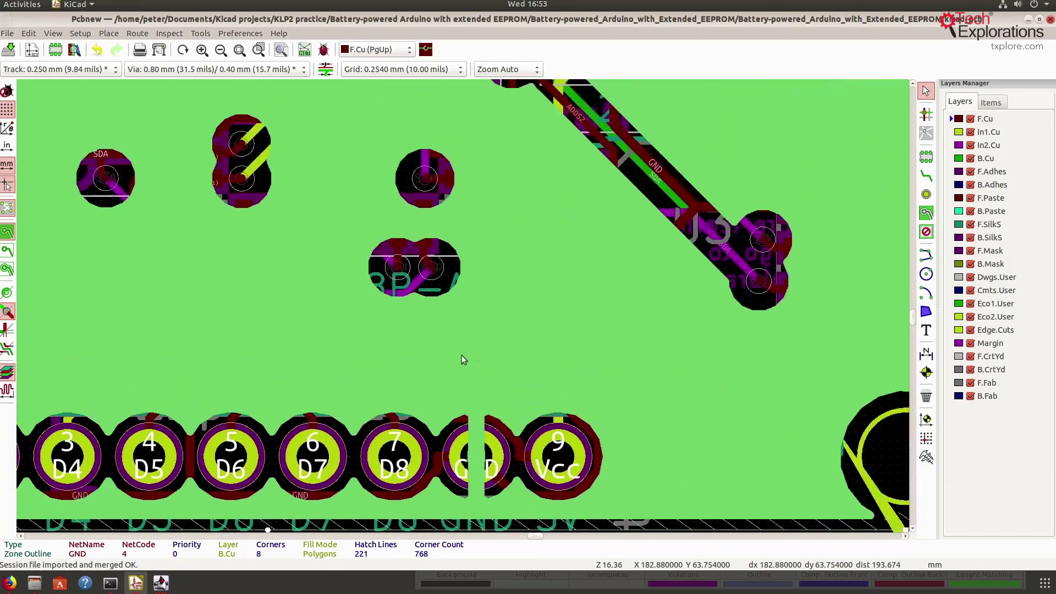
scroll(461, 354, "down", 3)
scroll(685, 345, "up", 2)
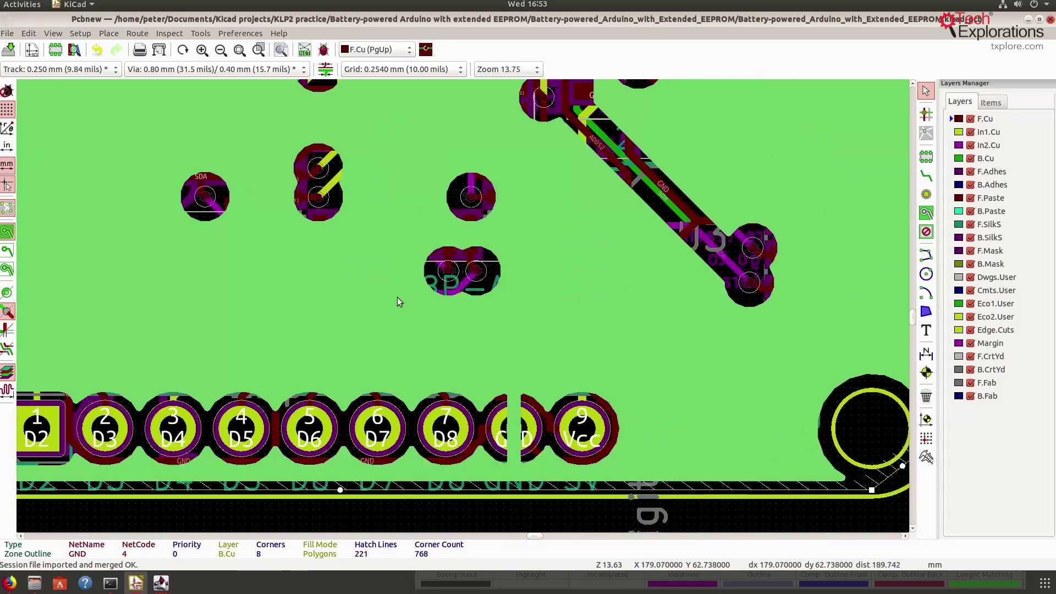
key("Home")
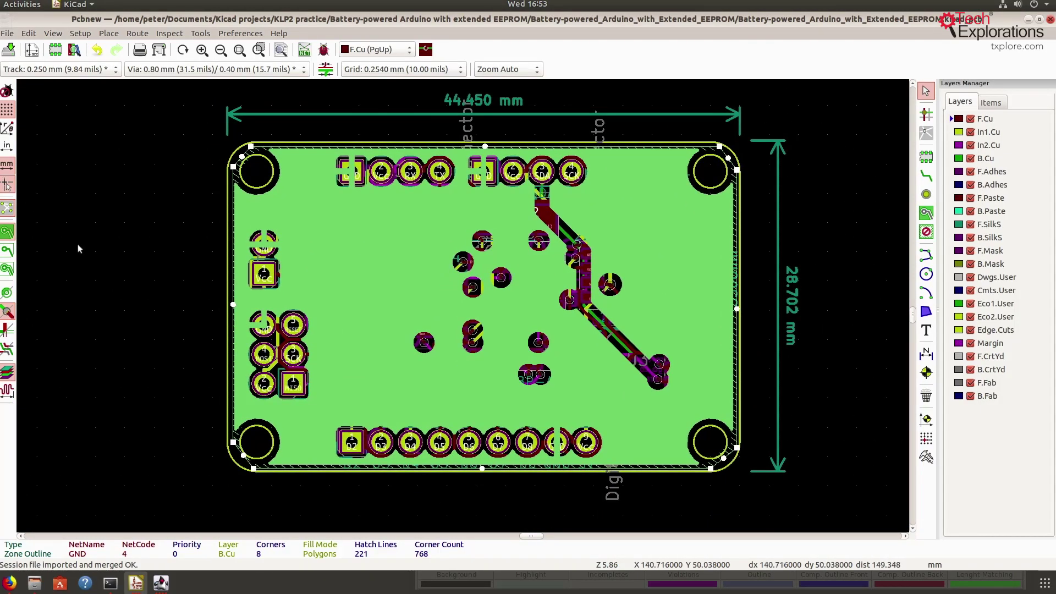
left_click(53, 33)
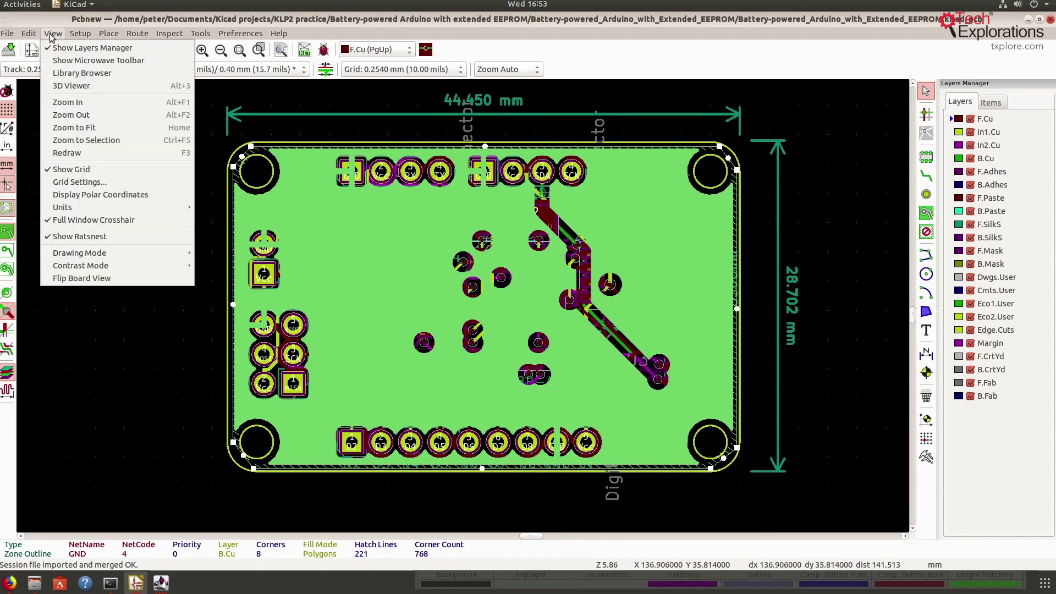
Open the board in the 3D Viewer and orbit to its back, then a flatter view
left_click(76, 86)
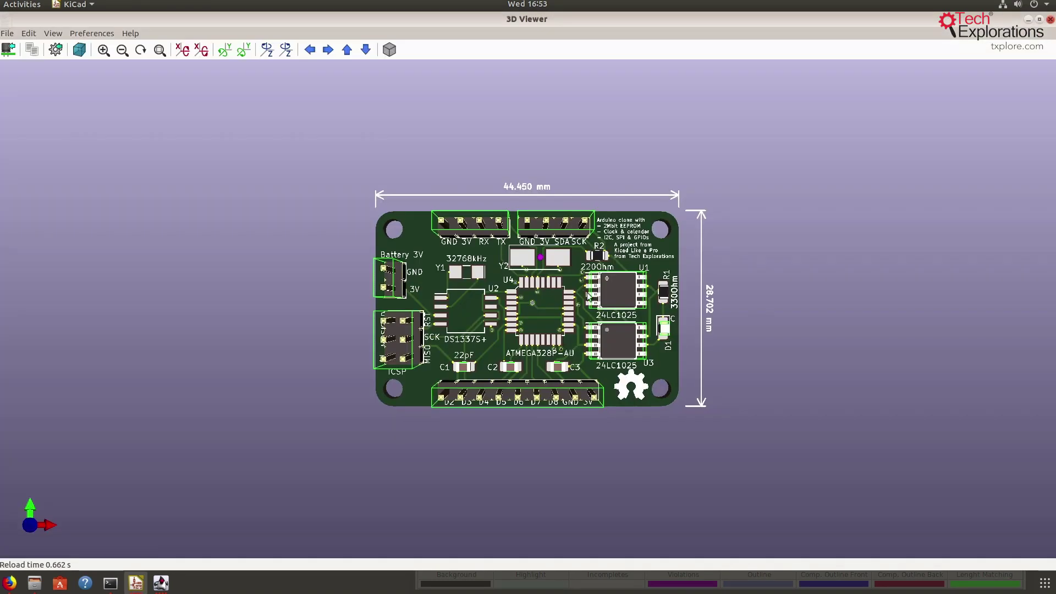
scroll(589, 297, "up", 2)
left_click_drag(495, 286, 308, 292)
scroll(486, 322, "up", 2)
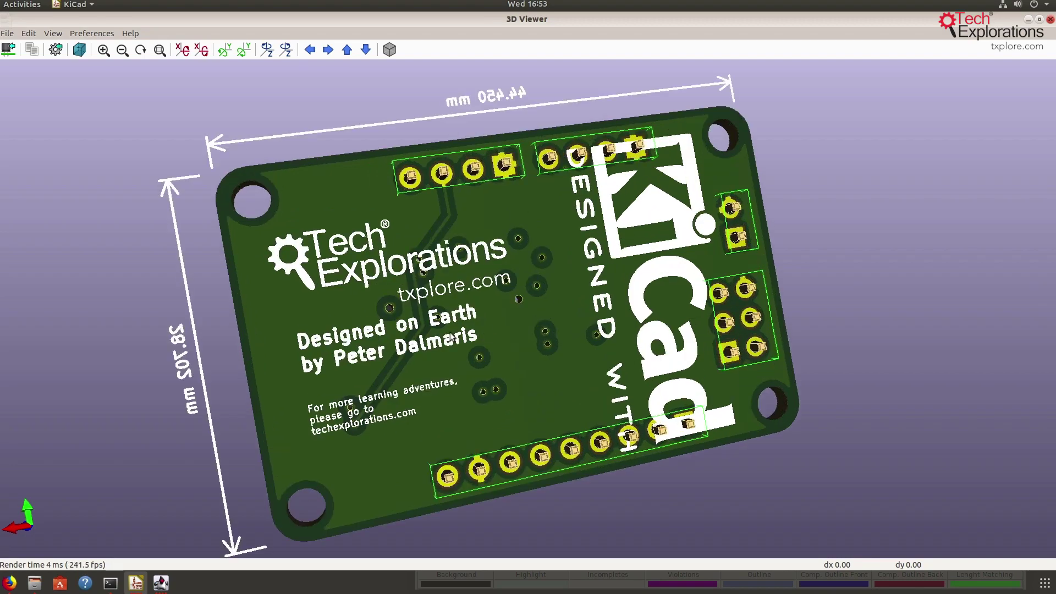
left_click_drag(401, 338, 514, 290)
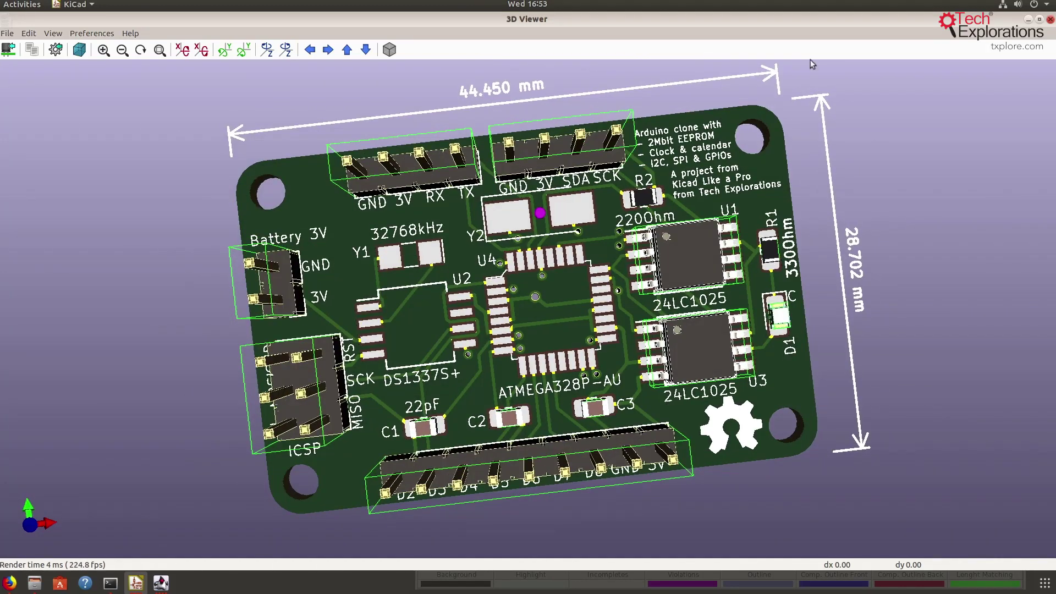
Close the 3D Viewer and redraw Pcbnew showing all layers over the GND fill
left_click(1051, 19)
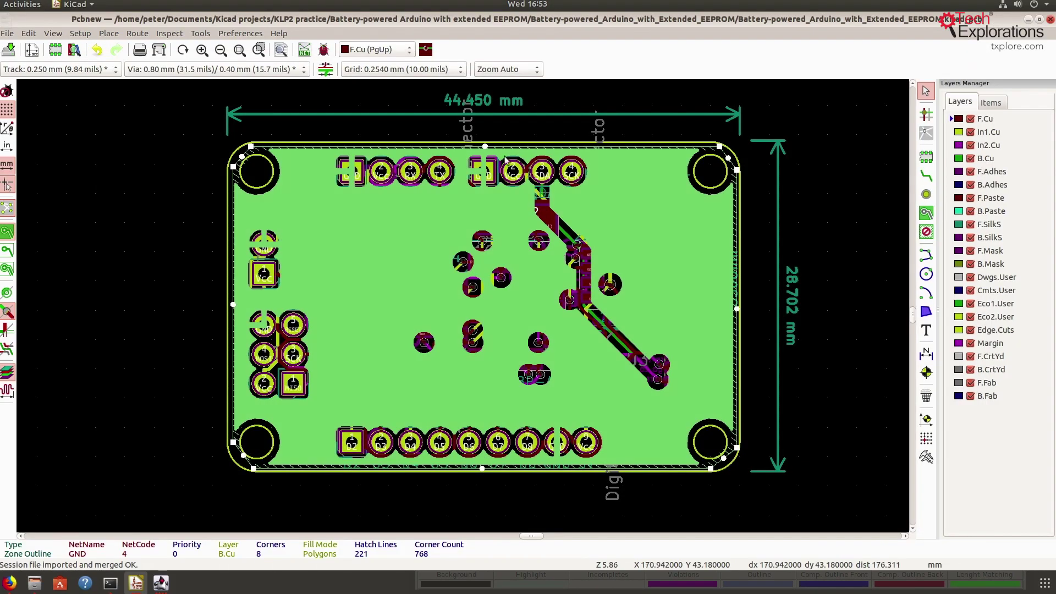
left_click(138, 183)
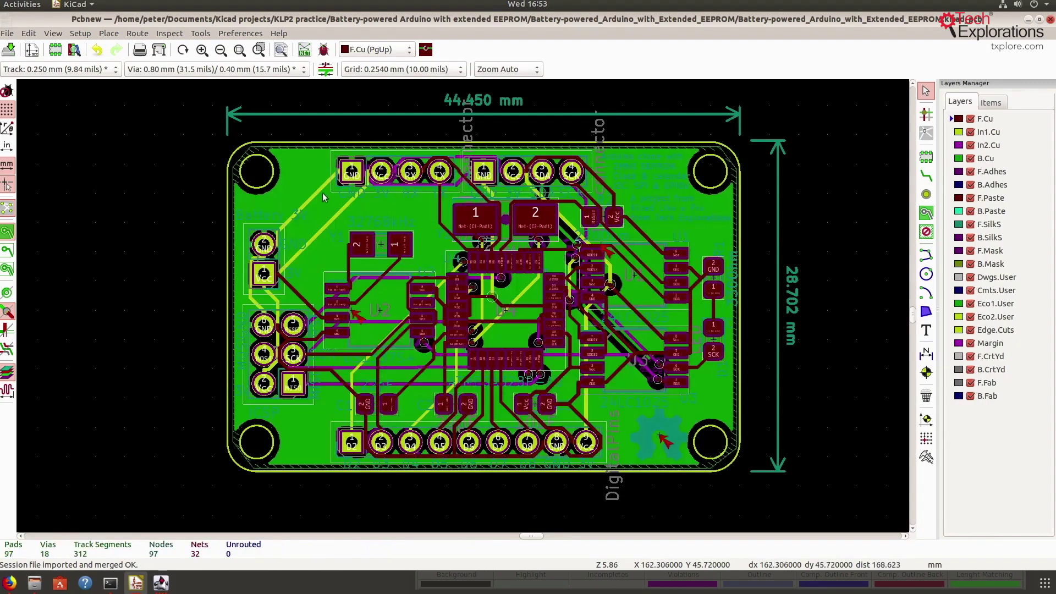